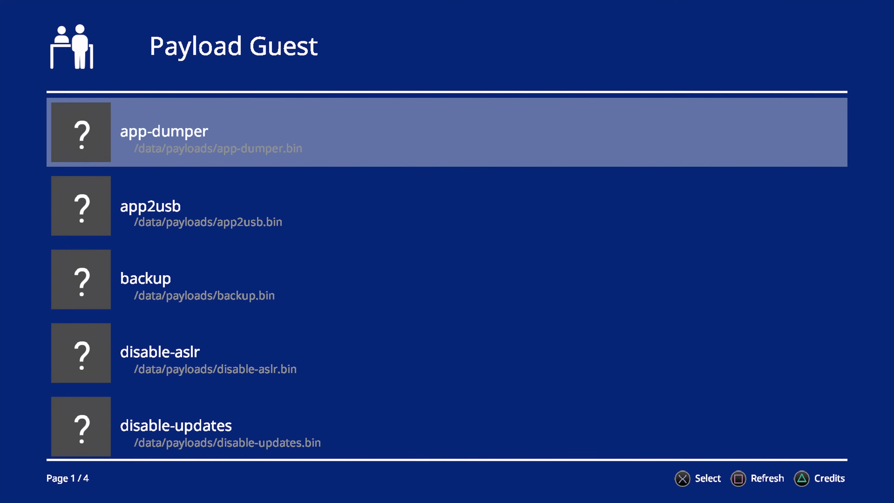
- Run the disable-updates payload from Payload Guest's payload list
{"action": "key", "text": "Down"}
{"action": "key", "text": "Down"}
{"action": "key", "text": "Down"}
{"action": "key", "text": "Down"}
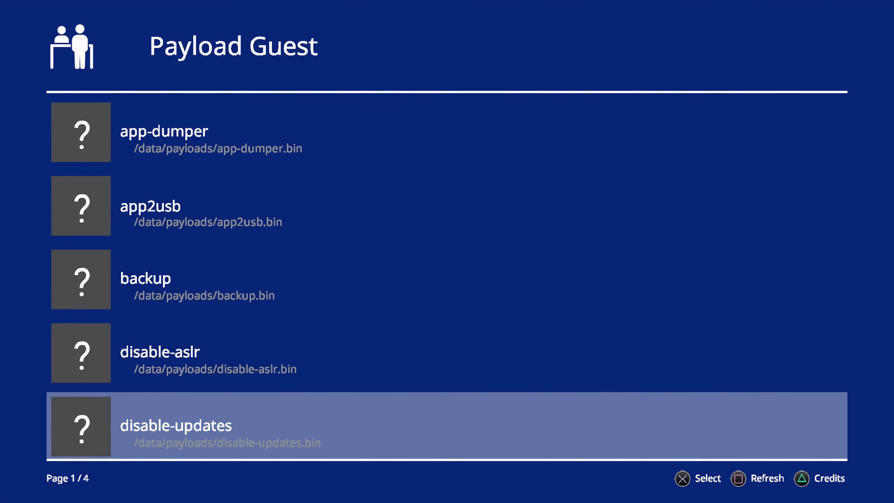
{"action": "key", "text": "Return"}
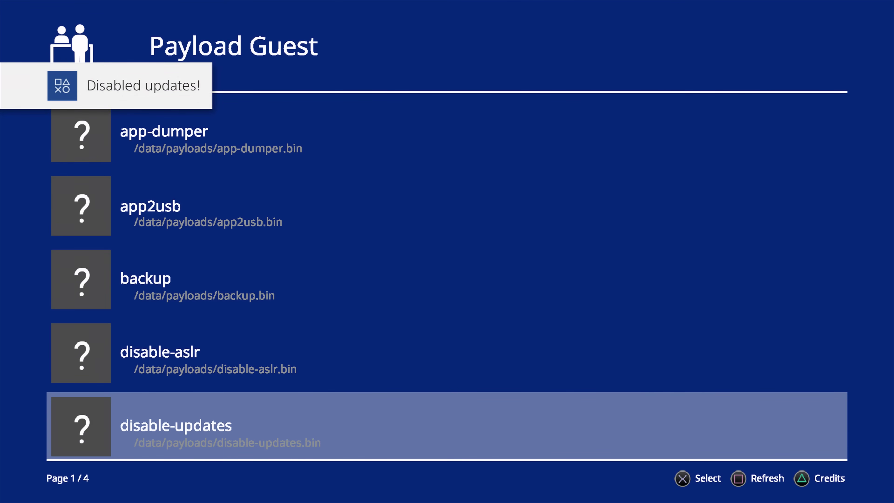
- Run the backup payload from the same list
{"action": "key", "text": "Up"}
{"action": "key", "text": "Up"}
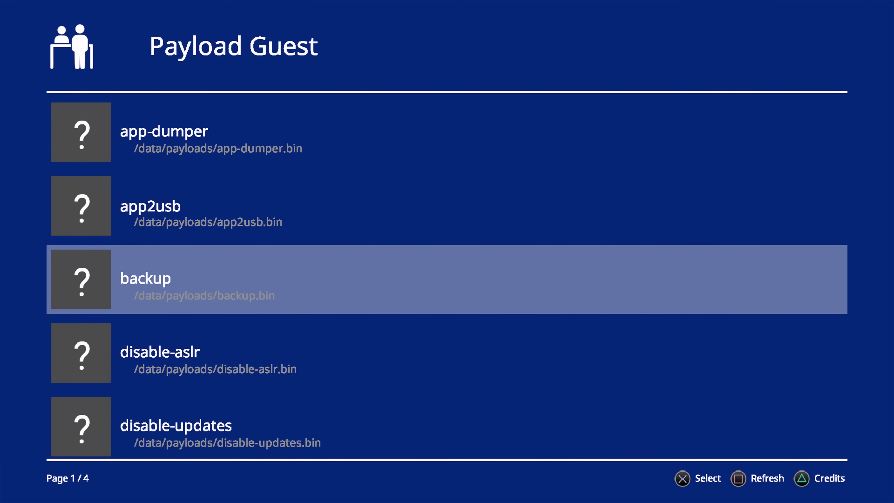
{"action": "key", "text": "Return"}
- Look over the remaining payloads on the following pages of the list and compare them with the Disable Updates option on the PS4Xploit page
{"action": "key", "text": "Down"}
{"action": "key", "text": "Down"}
{"action": "key", "text": "Down"}
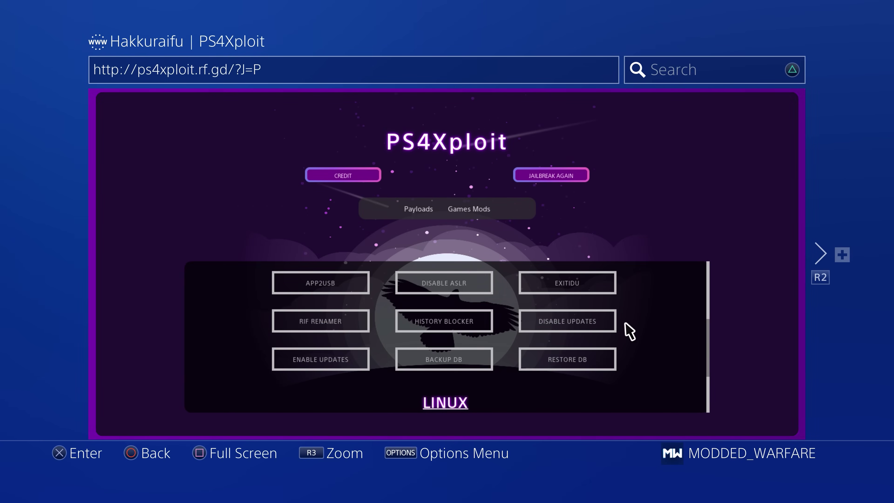
{"action": "left_click", "coordinate": [570, 309]}
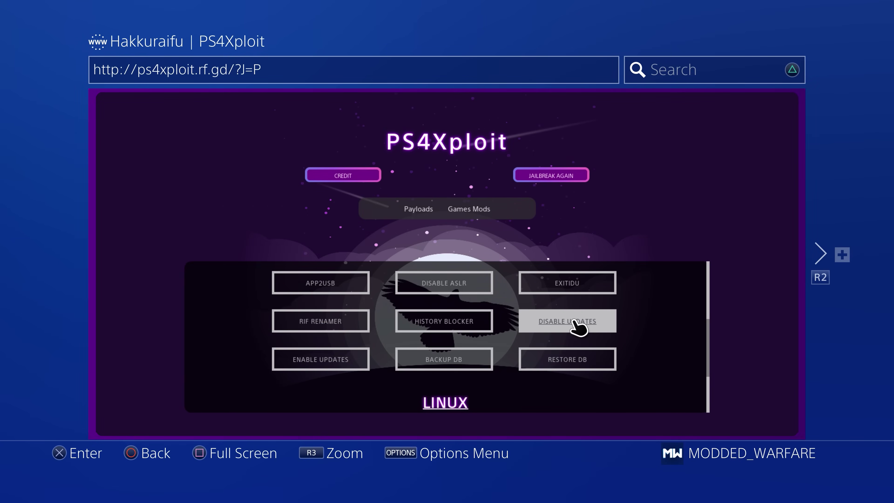
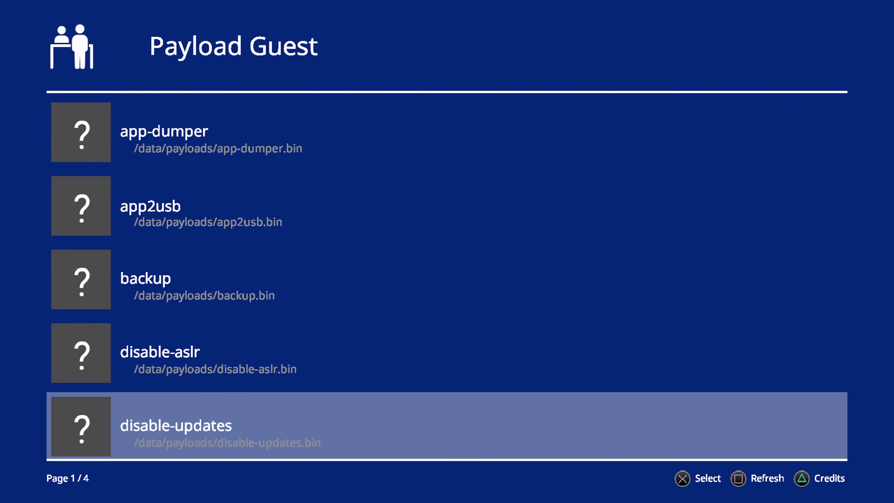
{"action": "key", "text": "Down"}
{"action": "key", "text": "Down"}
{"action": "key", "text": "Down"}
{"action": "key", "text": "Down"}
{"action": "key", "text": "Down"}
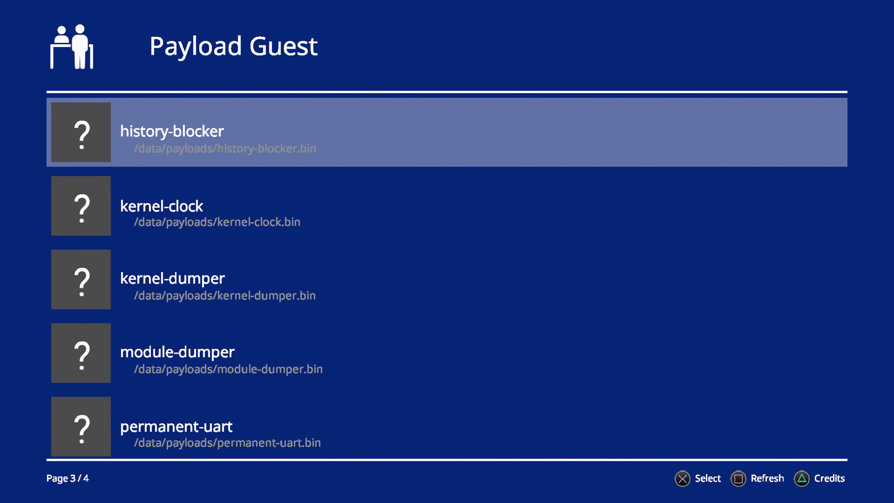
{"action": "key", "text": "Down"}
{"action": "key", "text": "Down"}
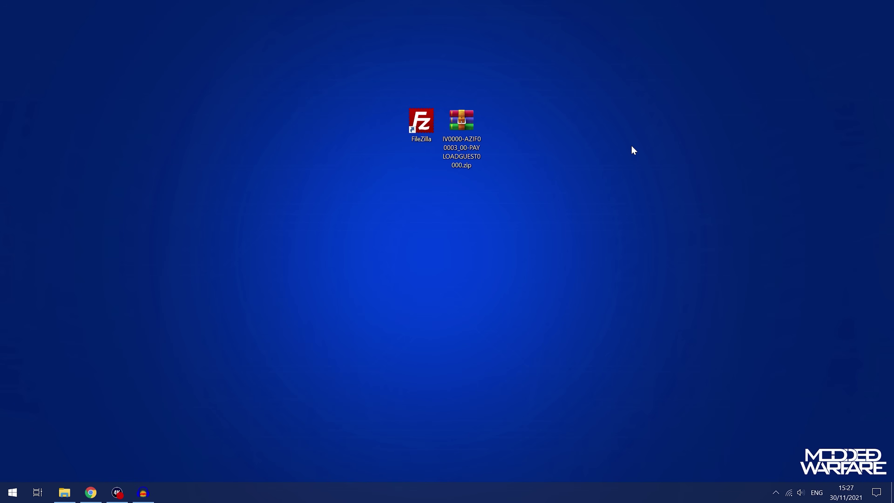
- Open the IV0000-AZIF00003_00-PAYLOADGUEST0000.zip archive, dismiss the licence reminder and select the PKG file inside it
{"action": "left_click", "coordinate": [471, 154]}
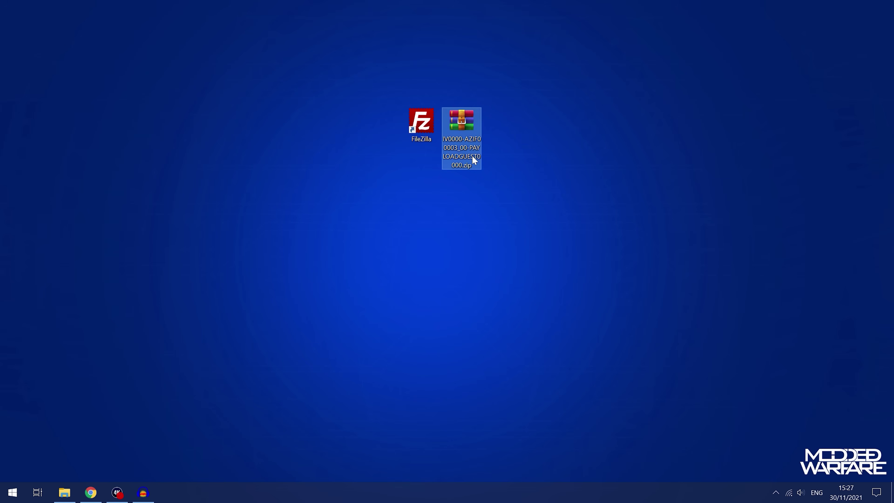
{"action": "double_click", "coordinate": [469, 134]}
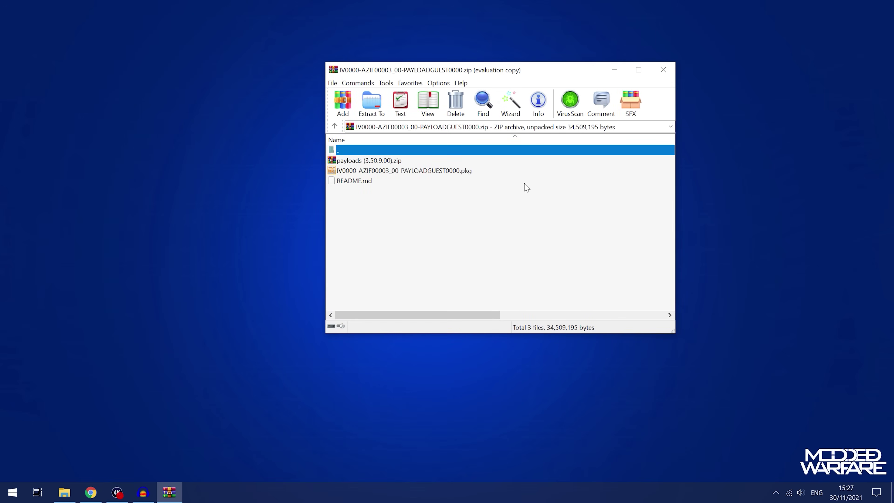
{"action": "left_click", "coordinate": [527, 214]}
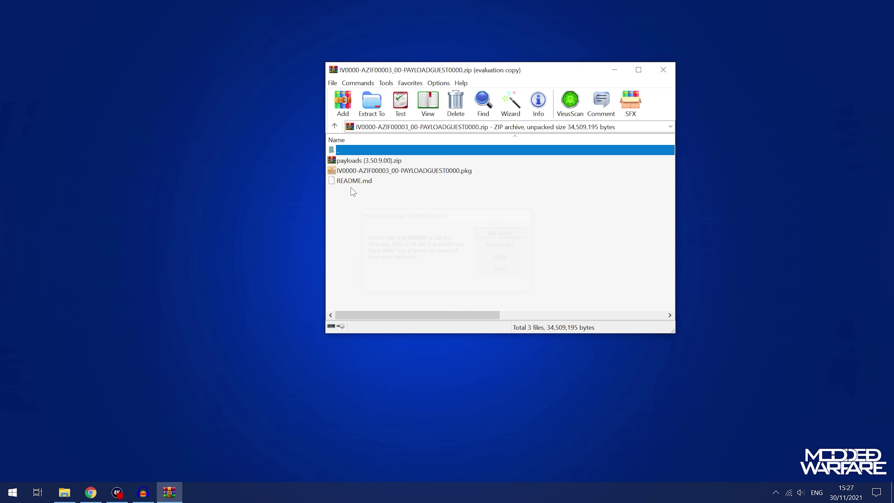
{"action": "left_click", "coordinate": [383, 171]}
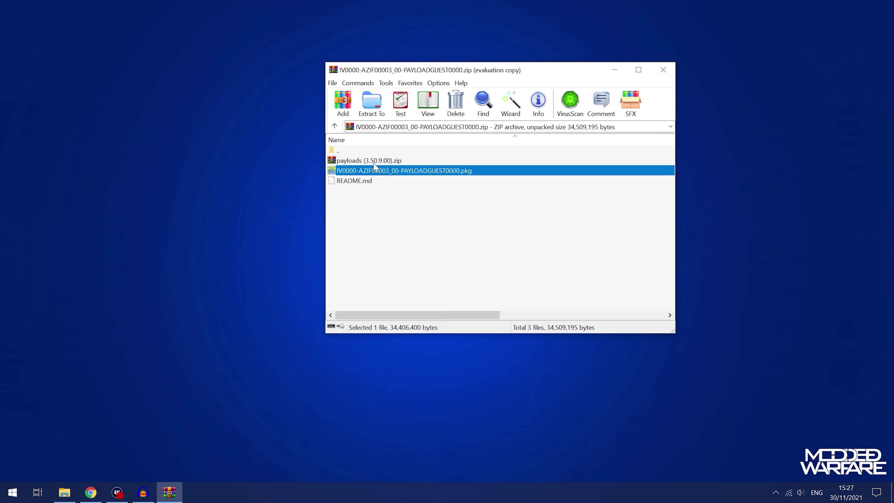
{"action": "left_click", "coordinate": [360, 162]}
{"action": "left_click", "coordinate": [397, 173]}
- Check the file system of the USB (I:) drive in its properties
{"action": "left_click", "coordinate": [12, 492]}
{"action": "left_click", "coordinate": [183, 242]}
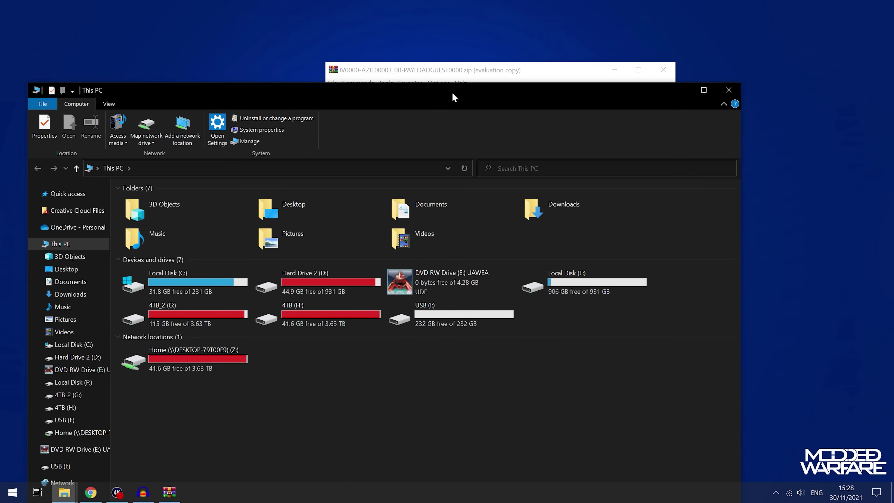
{"action": "left_click", "coordinate": [407, 323]}
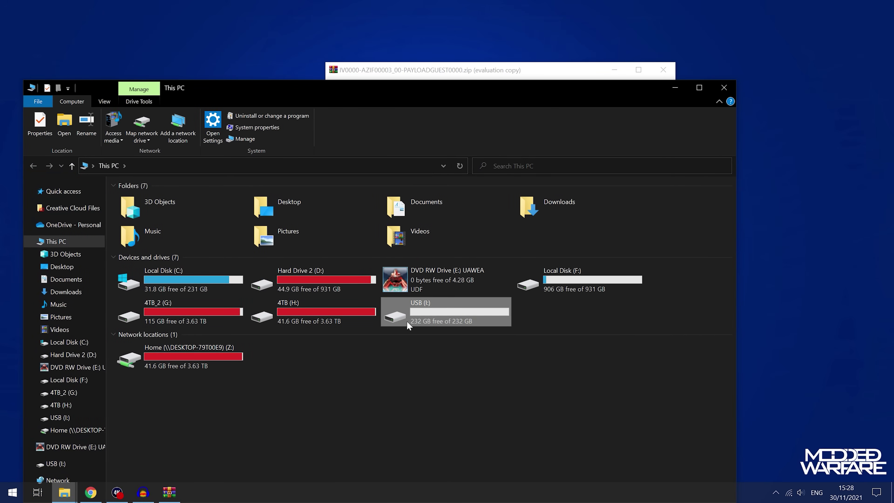
{"action": "right_click", "coordinate": [436, 315]}
{"action": "left_click", "coordinate": [467, 312]}
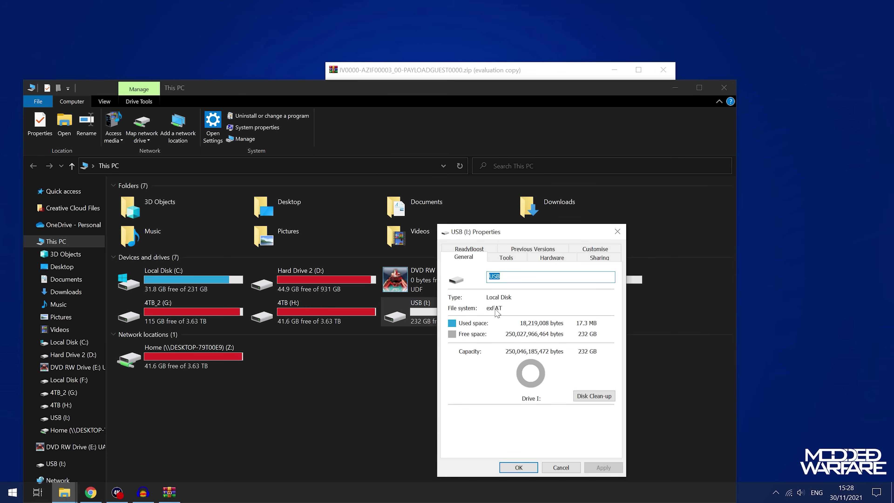
{"action": "left_click", "coordinate": [617, 231]}
- Copy IV0000-AZIF00003_00-PAYLOADGUEST0000.pkg from the archive to the root of the USB (I:) drive and close the drive window
{"action": "double_click", "coordinate": [415, 314]}
{"action": "left_click_drag", "start_coordinate": [463, 89], "coordinate": [502, 225]}
{"action": "left_click", "coordinate": [436, 171]}
{"action": "left_click_drag", "start_coordinate": [467, 171], "coordinate": [295, 379]}
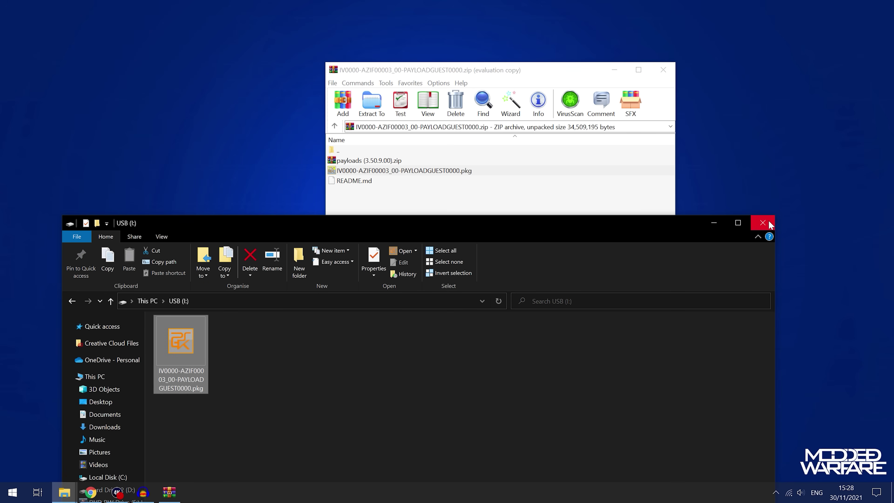
{"action": "left_click", "coordinate": [762, 222]}
- Extract payloads (3.50.9.00).zip from the archive to the desktop and close the archive
{"action": "left_click_drag", "start_coordinate": [481, 78], "coordinate": [493, 130]}
{"action": "left_click_drag", "start_coordinate": [401, 213], "coordinate": [238, 169]}
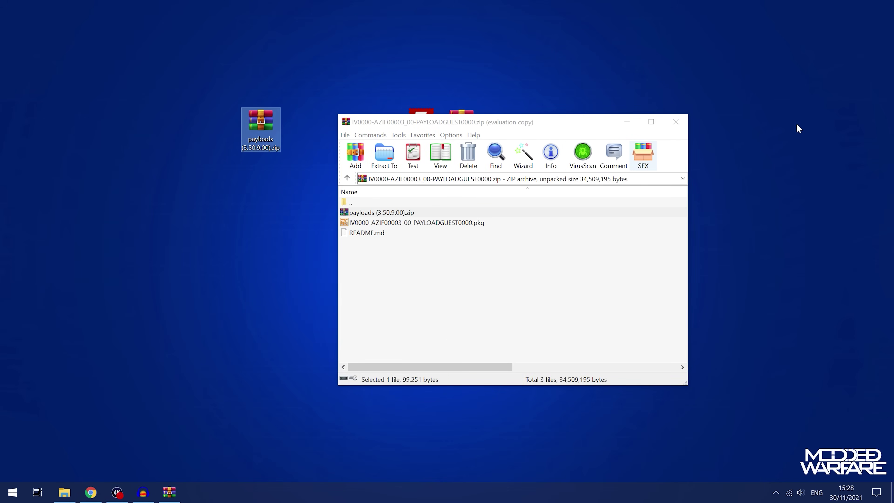
{"action": "left_click", "coordinate": [676, 121]}
- Open payloads (3.50.9.00).zip, dismiss the licence reminder and view the contents of its payloads folder
{"action": "double_click", "coordinate": [251, 120]}
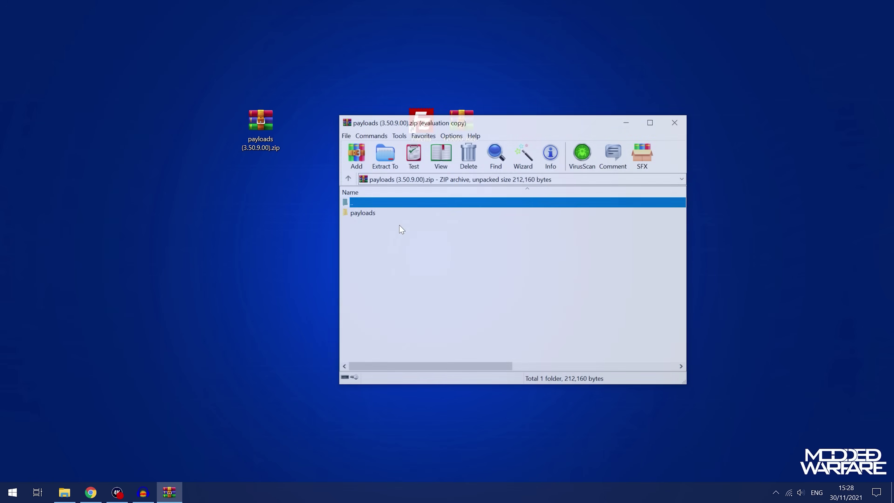
{"action": "left_click", "coordinate": [372, 213]}
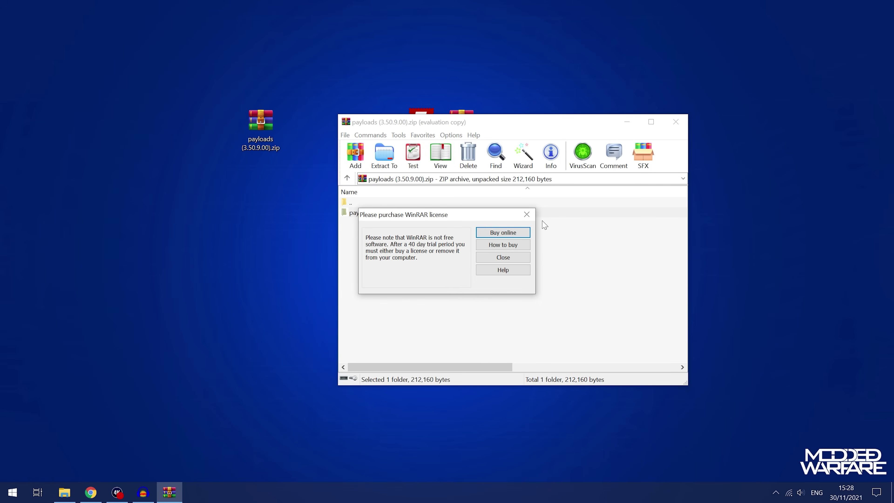
{"action": "left_click", "coordinate": [525, 211]}
{"action": "double_click", "coordinate": [365, 213]}
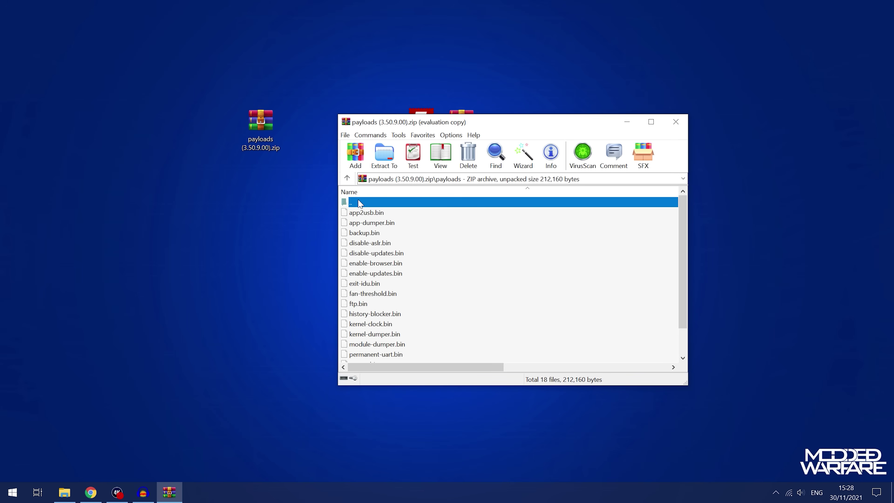
- Copy the payloads folder from the archive to the root of the USB (I:) drive and close both windows
{"action": "left_click", "coordinate": [346, 178]}
{"action": "key", "text": "super"}
{"action": "left_click", "coordinate": [218, 243]}
{"action": "double_click", "coordinate": [483, 251]}
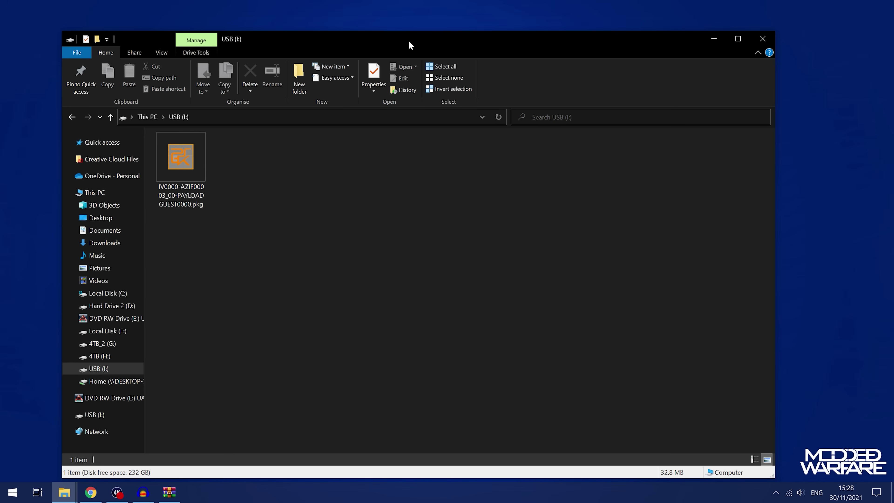
{"action": "left_click_drag", "start_coordinate": [409, 39], "coordinate": [442, 306]}
{"action": "left_click_drag", "start_coordinate": [376, 212], "coordinate": [343, 443]}
{"action": "left_click_drag", "start_coordinate": [717, 303], "coordinate": [711, 185]}
{"action": "left_click", "coordinate": [791, 187]}
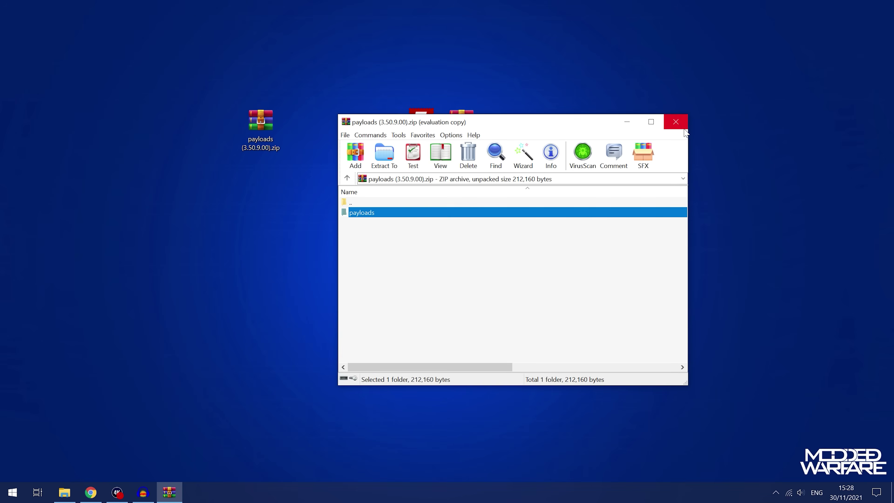
{"action": "left_click", "coordinate": [675, 121]}
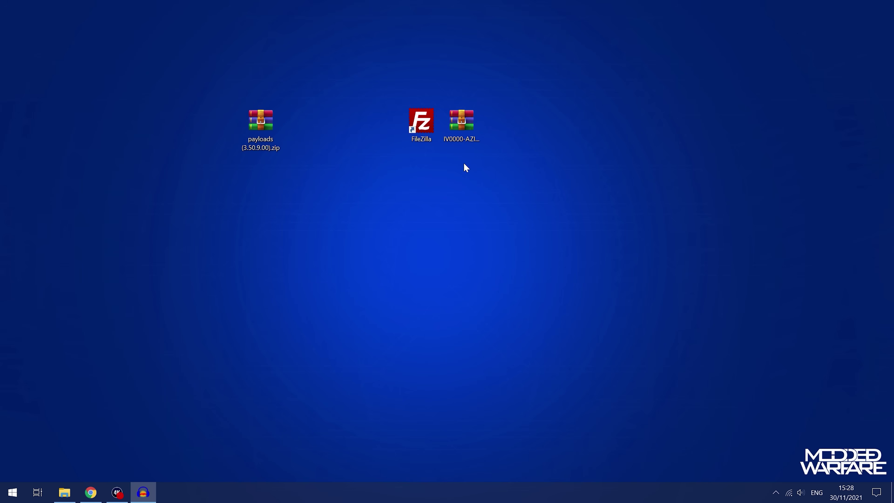
- Safely eject the USB drive from the computer
{"action": "left_click_drag", "start_coordinate": [457, 173], "coordinate": [415, 138]}
{"action": "left_click", "coordinate": [555, 213]}
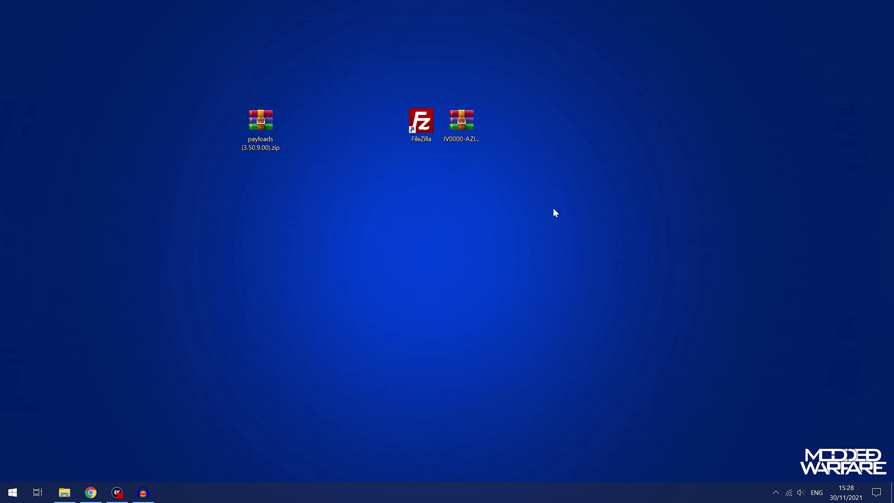
{"action": "left_click", "coordinate": [776, 492]}
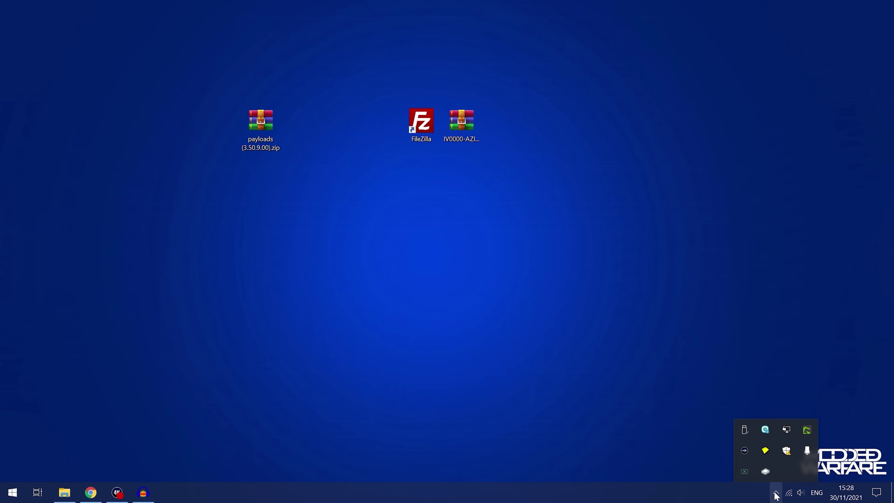
{"action": "left_click", "coordinate": [743, 432]}
{"action": "left_click", "coordinate": [774, 441]}
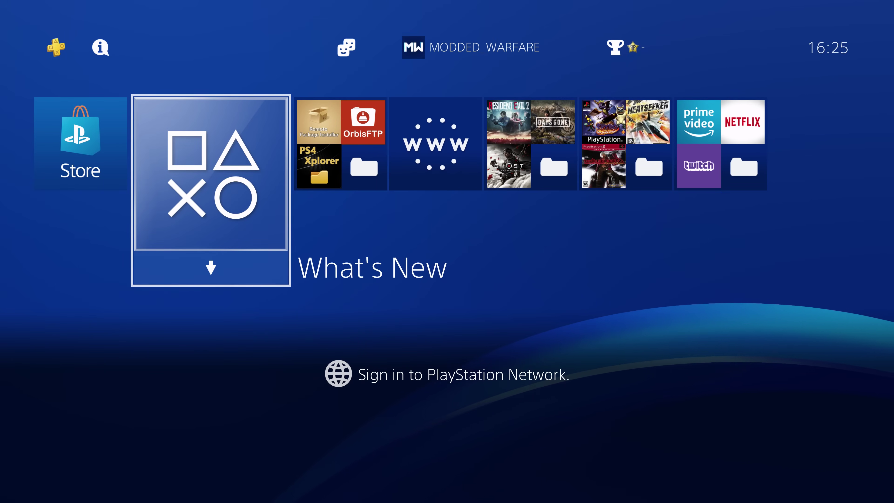
- Start the PS4's Internet Browser and close its blank window to reach the frequently used pages
{"action": "key", "text": "Right"}
{"action": "key", "text": "Right"}
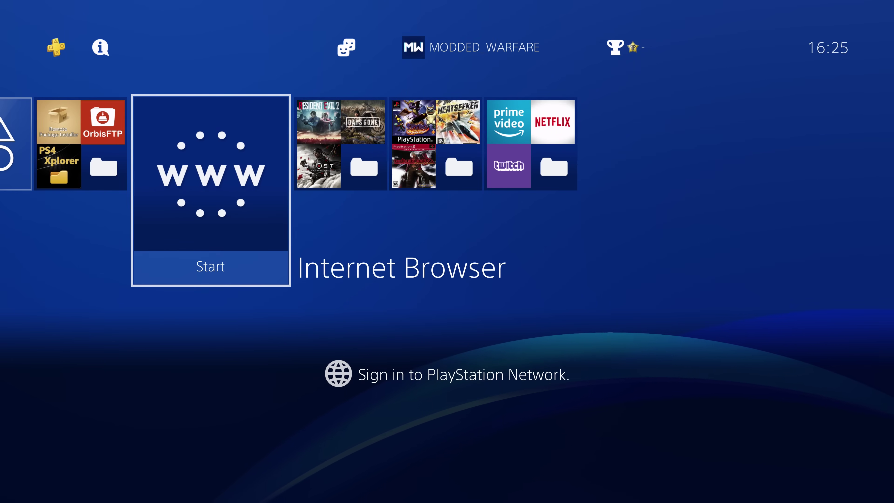
{"action": "key", "text": "Return"}
{"action": "key", "text": "Menu"}
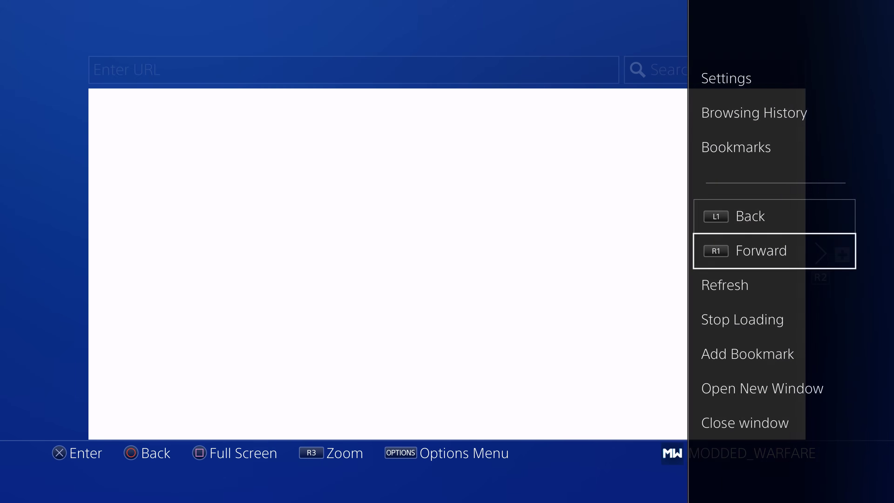
{"action": "key", "text": "Down"}
{"action": "key", "text": "Down"}
{"action": "key", "text": "Down"}
{"action": "key", "text": "Down"}
{"action": "key", "text": "Down"}
{"action": "key", "text": "Return"}
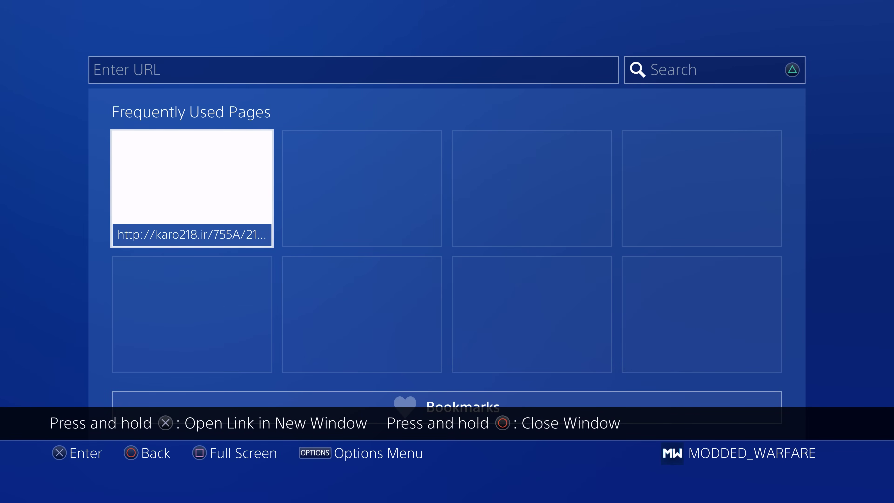
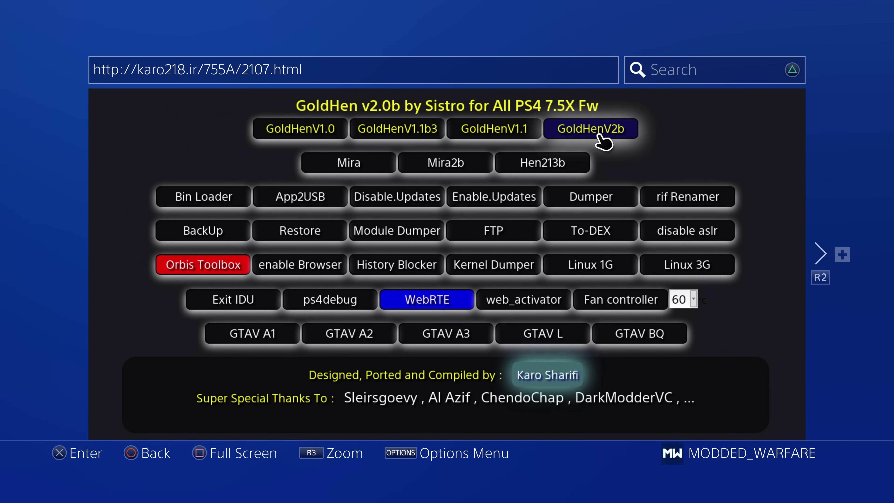
- Return to the PS4 home screen and open Debug Settings in the system settings
{"action": "key", "text": "super"}
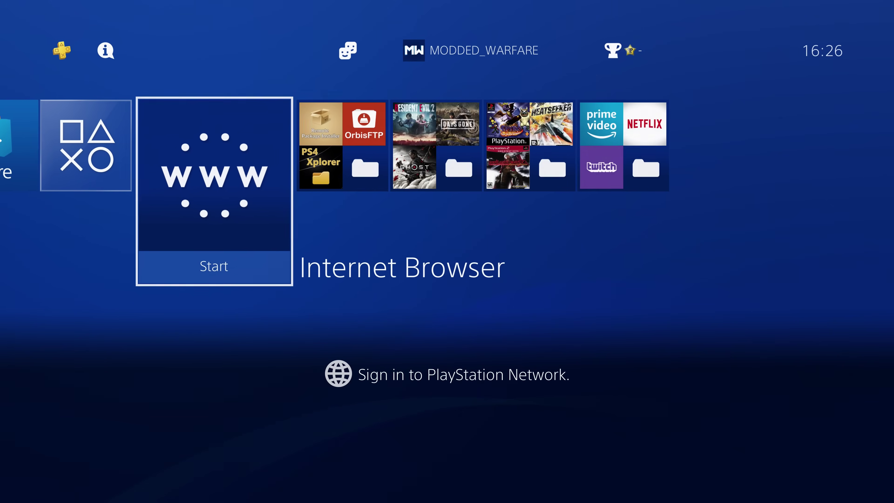
{"action": "key", "text": "Right"}
{"action": "key", "text": "Up"}
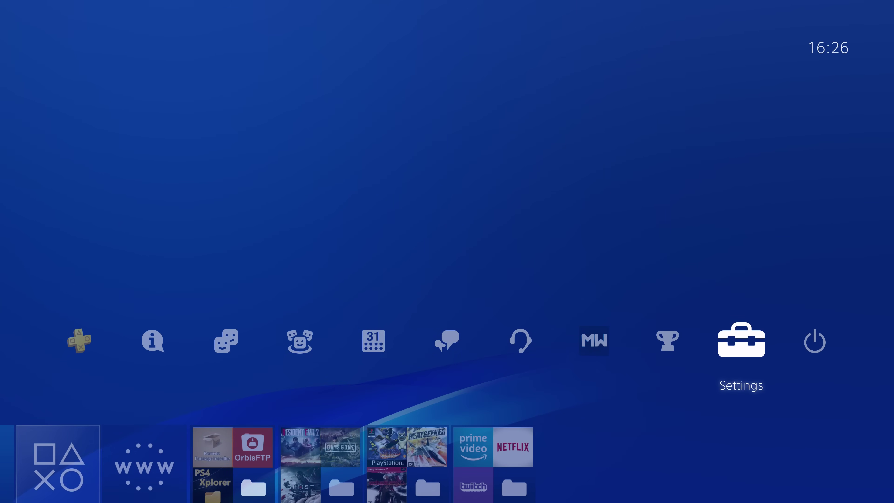
{"action": "key", "text": "Return"}
{"action": "key", "text": "Down"}
{"action": "key", "text": "Down"}
{"action": "key", "text": "Down"}
{"action": "key", "text": "Down"}
{"action": "key", "text": "Down"}
{"action": "key", "text": "Down"}
{"action": "key", "text": "Down"}
{"action": "key", "text": "Down"}
{"action": "key", "text": "Down"}
{"action": "key", "text": "Down"}
{"action": "key", "text": "Down"}
{"action": "key", "text": "Down"}
{"action": "key", "text": "Down"}
{"action": "key", "text": "Down"}
{"action": "key", "text": "Down"}
{"action": "key", "text": "Down"}
{"action": "key", "text": "Down"}
{"action": "key", "text": "Down"}
{"action": "key", "text": "Down"}
{"action": "key", "text": "Down"}
{"action": "key", "text": "Down"}
{"action": "key", "text": "Down"}
{"action": "key", "text": "Down"}
{"action": "key", "text": "Down"}
{"action": "key", "text": "Down"}
{"action": "key", "text": "Down"}
{"action": "key", "text": "Down"}
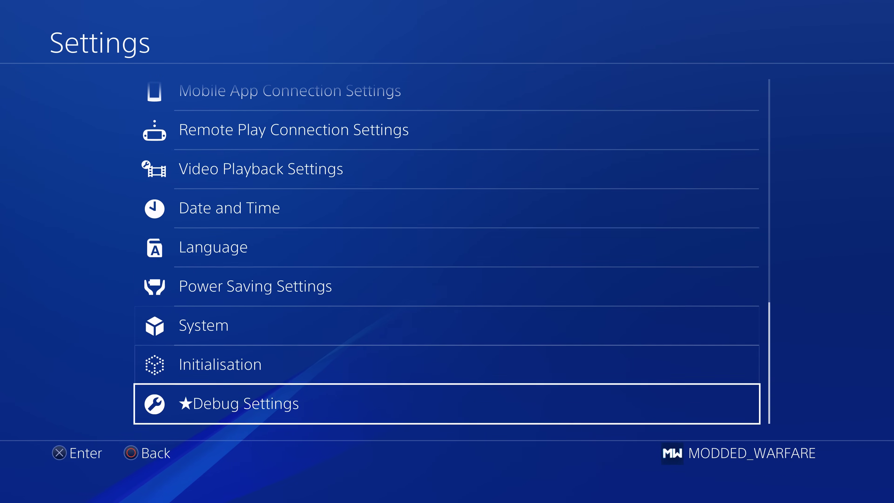
{"action": "key", "text": "Return"}
- Install IV0000-AZIF00003_00-PAYLOADGUEST0000.pkg with the Package Installer, and go back to the home screen
{"action": "key", "text": "Return"}
{"action": "key", "text": "Down"}
{"action": "key", "text": "Return"}
{"action": "key", "text": "Return"}
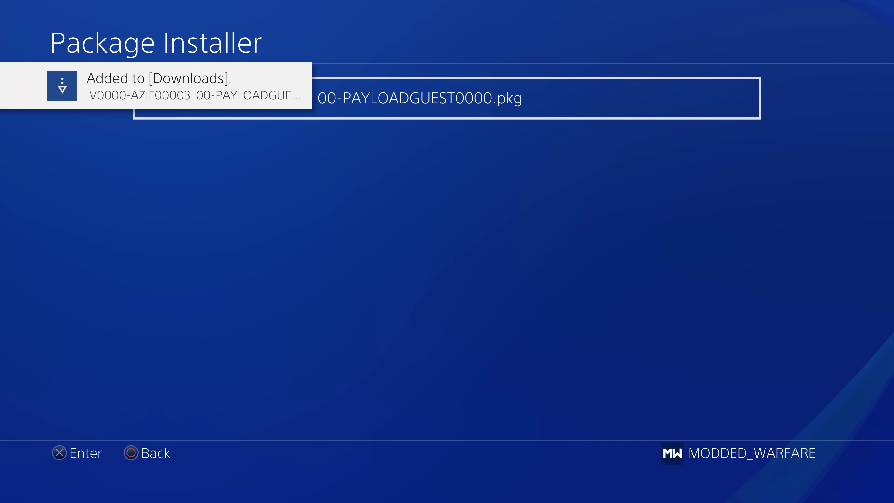
{"action": "key", "text": "Escape"}
{"action": "key", "text": "Escape"}
{"action": "key", "text": "Escape"}
{"action": "key", "text": "Escape"}
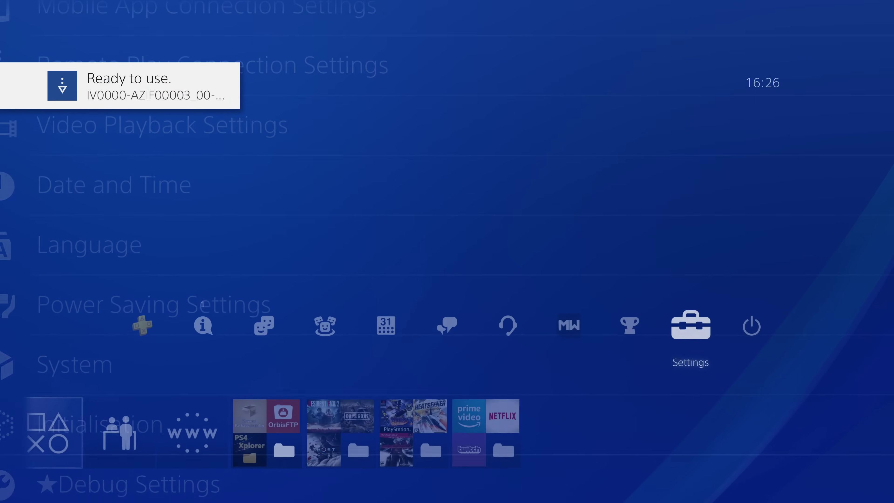
- Start Payload Guest from the PS4 home screen
{"action": "key", "text": "Down"}
{"action": "key", "text": "Left"}
{"action": "key", "text": "Left"}
{"action": "key", "text": "Right"}
{"action": "key", "text": "Left"}
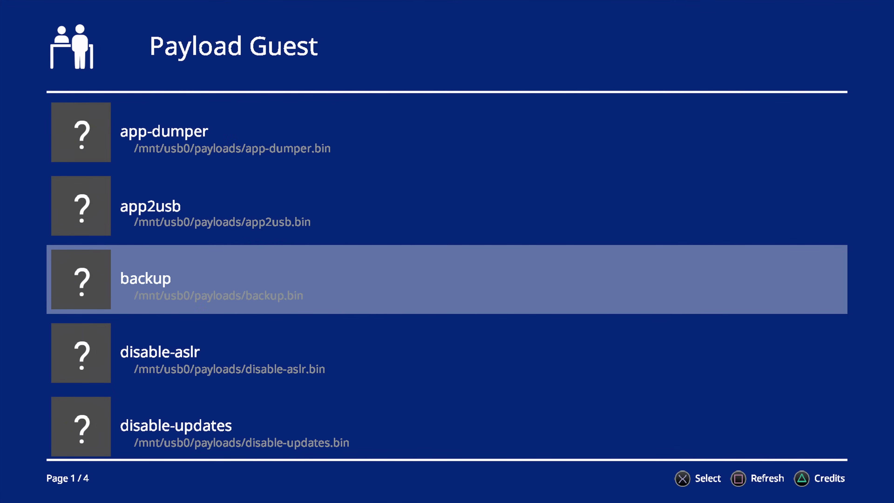
- Look through the first page of USB payloads in Payload Guest and return to the home screen
{"action": "key", "text": "Up"}
{"action": "key", "text": "Up"}
{"action": "key", "text": "Down"}
{"action": "key", "text": "Down"}
{"action": "key", "text": "Down"}
{"action": "key", "text": "Up"}
{"action": "key", "text": "Up"}
{"action": "key", "text": "super"}
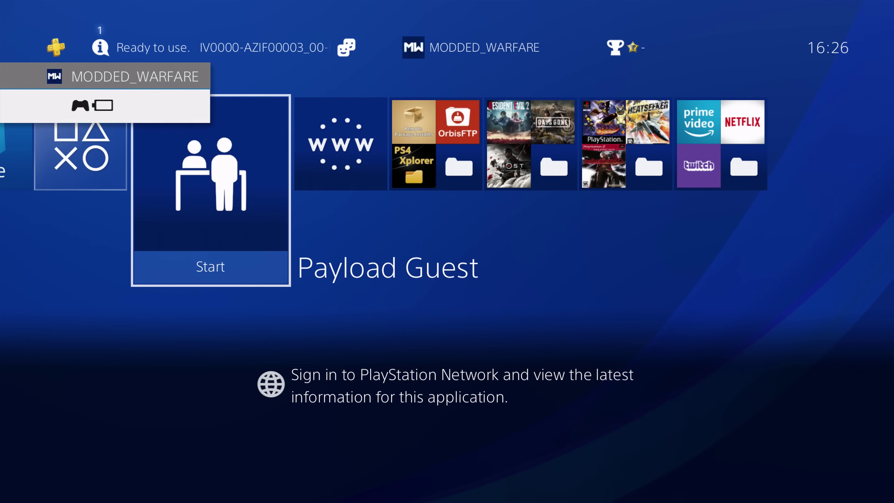
- Open the GoldHEN page in the system settings
{"action": "key", "text": "Up"}
{"action": "key", "text": "Left"}
{"action": "key", "text": "Return"}
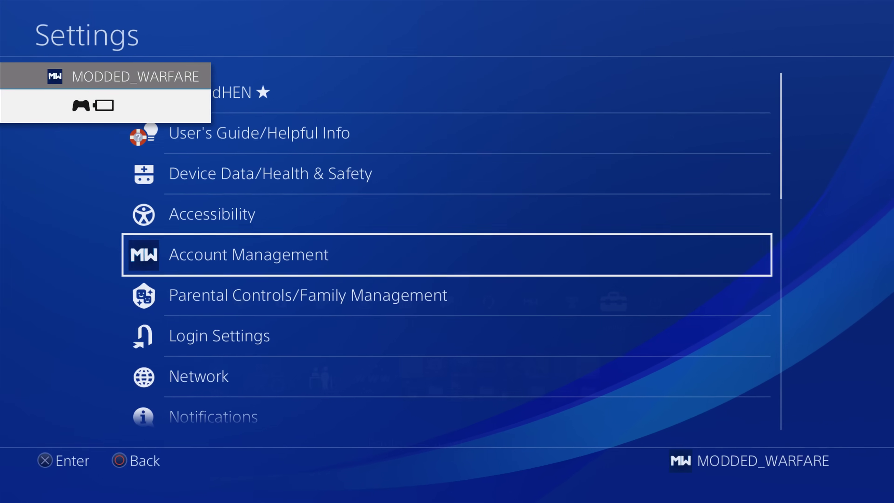
{"action": "key", "text": "Up"}
{"action": "key", "text": "Up"}
{"action": "key", "text": "Up"}
{"action": "key", "text": "Up"}
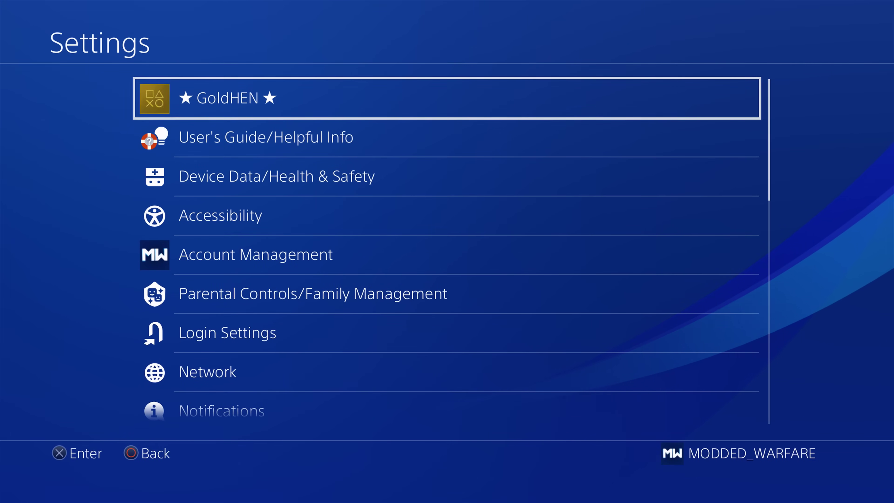
{"action": "key", "text": "Return"}
- Restart GoldHEN's BinLoader Server and return to Payload Guest on the home screen
{"action": "key", "text": "Down"}
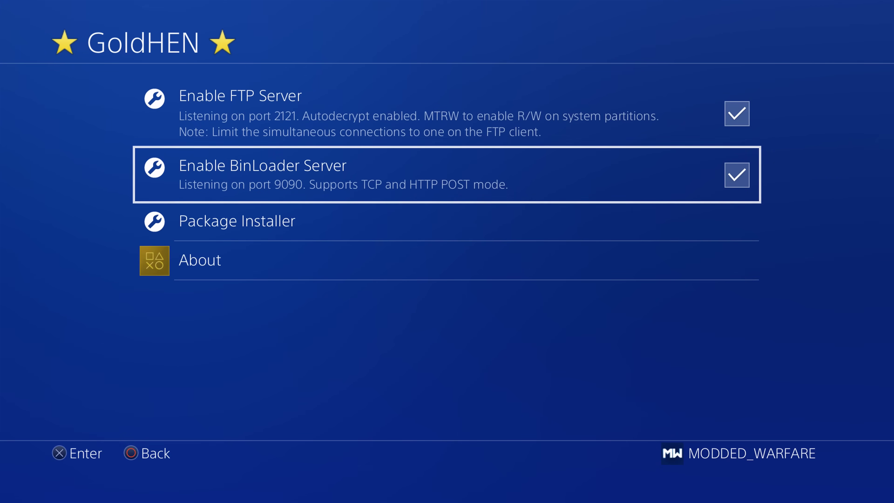
{"action": "key", "text": "Return"}
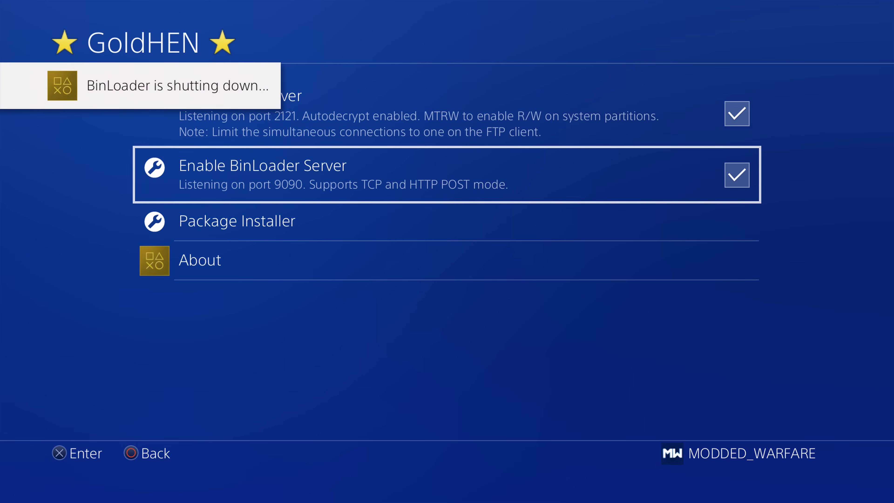
{"action": "key", "text": "Down"}
{"action": "key", "text": "Up"}
{"action": "key", "text": "Up"}
{"action": "key", "text": "Down"}
{"action": "key", "text": "Escape"}
{"action": "key", "text": "Escape"}
{"action": "key", "text": "Down"}
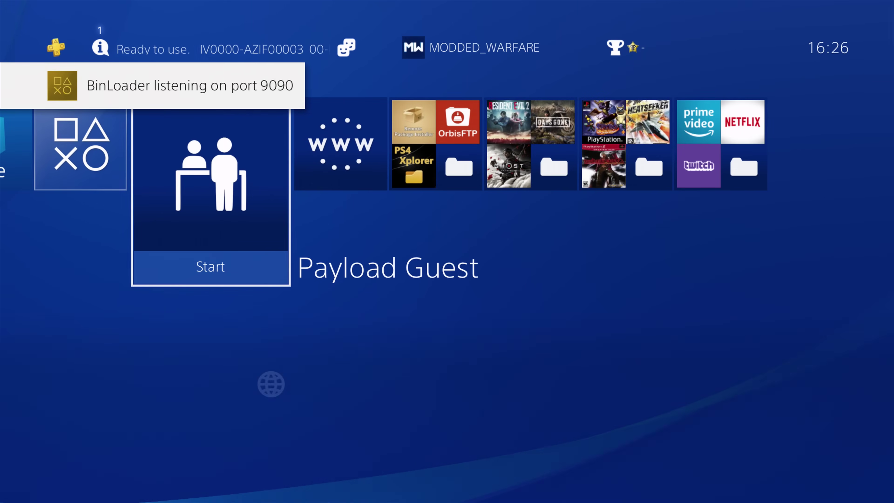
- Run the disable-updates payload from /mnt/usb0/payloads in Payload Guest
{"action": "key", "text": "Right"}
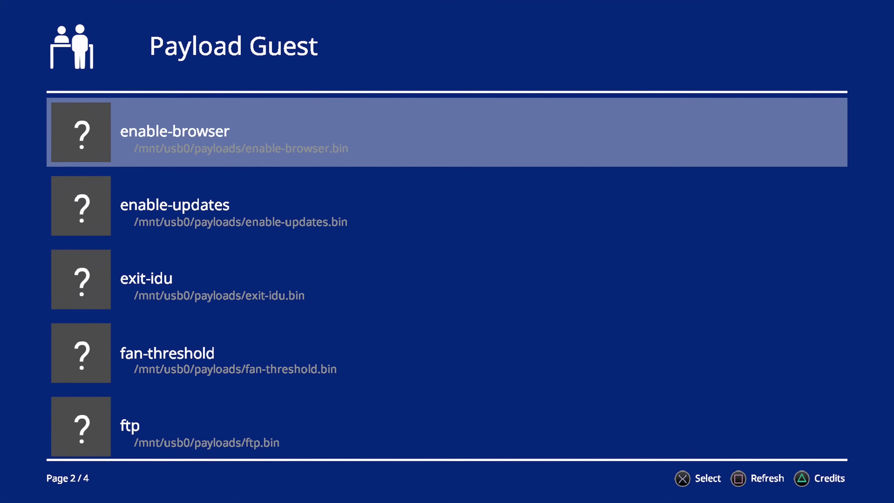
{"action": "key", "text": "Up"}
{"action": "key", "text": "Up"}
{"action": "key", "text": "Down"}
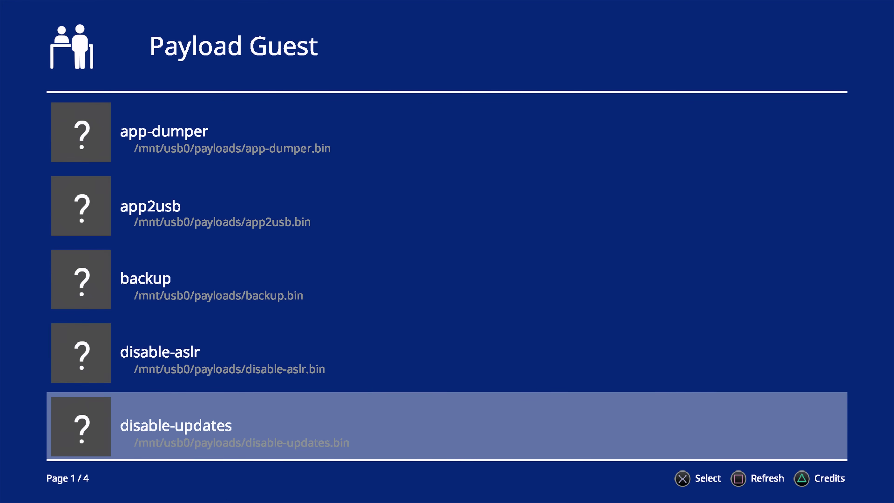
{"action": "key", "text": "Up"}
{"action": "key", "text": "Down"}
{"action": "key", "text": "Return"}
{"action": "key", "text": "Up"}
{"action": "key", "text": "Down"}
{"action": "key", "text": "Return"}
- Close the Payload Guest application from the home screen
{"action": "left_click", "coordinate": [447, 132]}
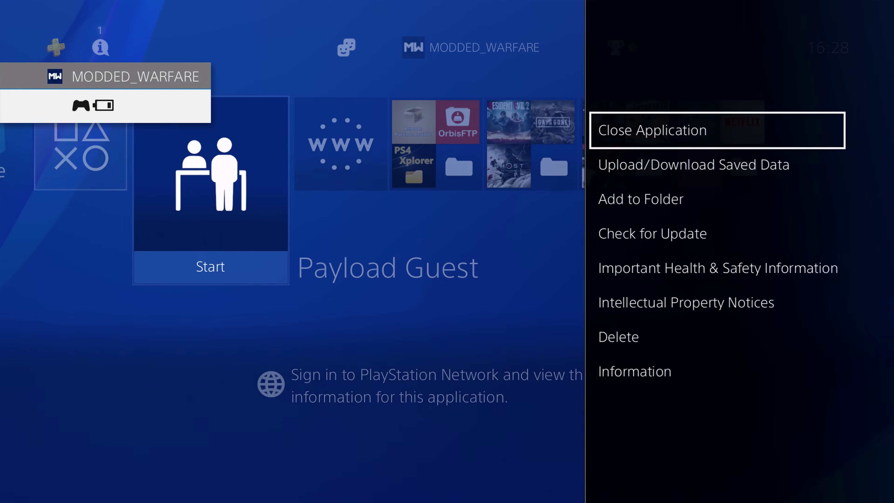
{"action": "key", "text": "Return"}
{"action": "key", "text": "Return"}
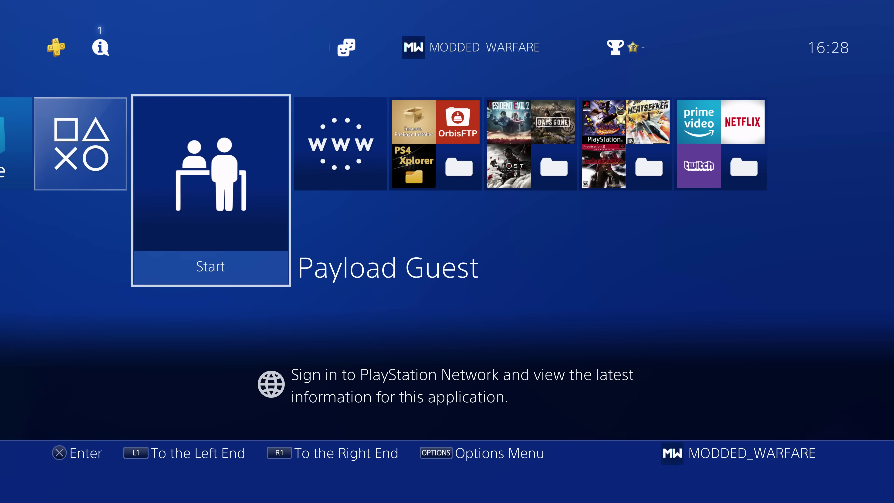
- Start PS4-Xplorer from the Homebrew folder on the home screen
{"action": "key", "text": "Right"}
{"action": "key", "text": "Right"}
{"action": "key", "text": "Return"}
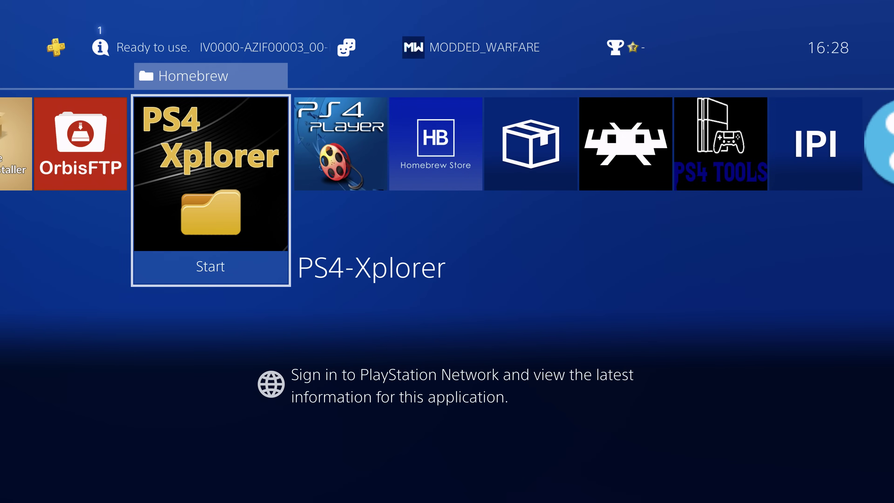
{"action": "key", "text": "Return"}
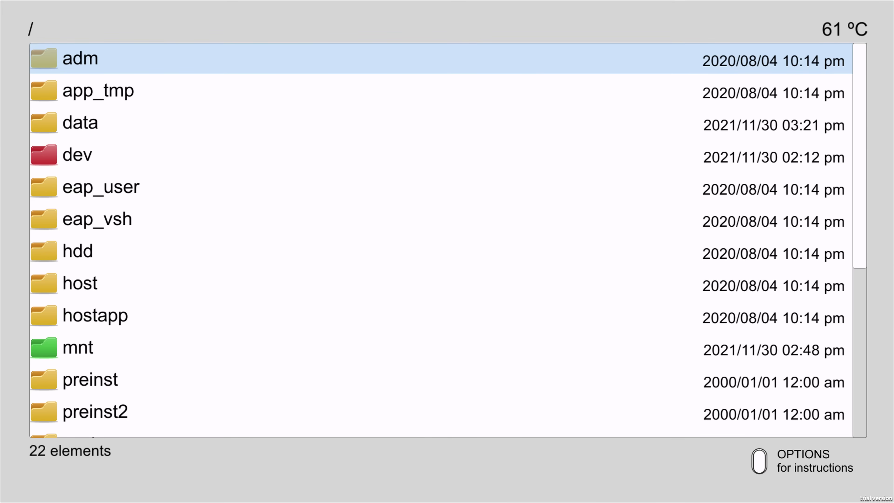
- Copy the payloads folder on the USB drive at /mnt/usb0
{"action": "key", "text": "Down"}
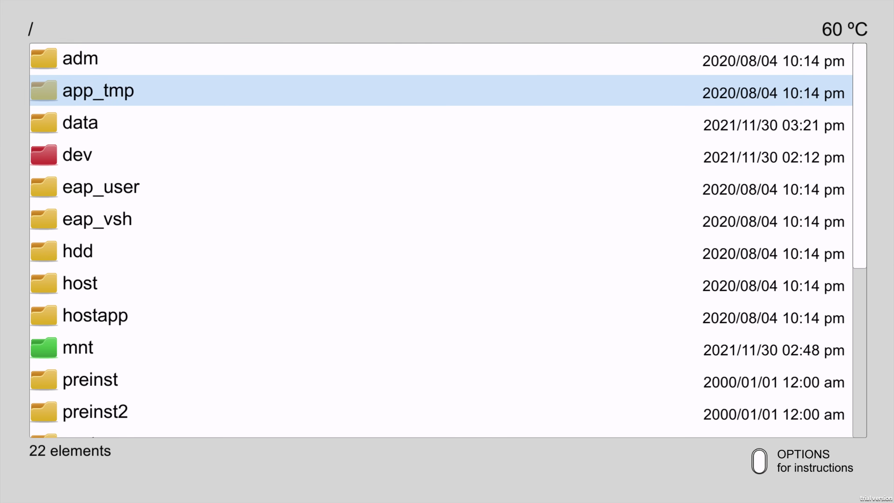
{"action": "key", "text": "Down"}
{"action": "key", "text": "Down"}
{"action": "key", "text": "Up"}
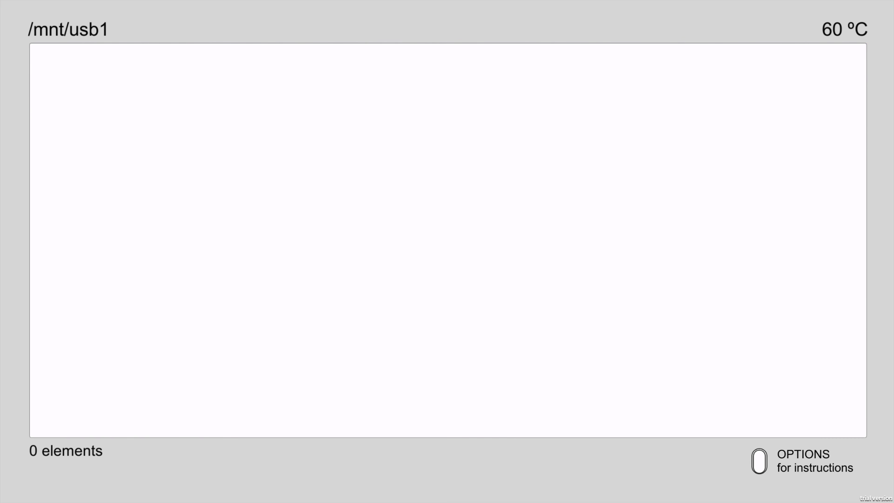
{"action": "key", "text": "Down"}
{"action": "key", "text": "Down"}
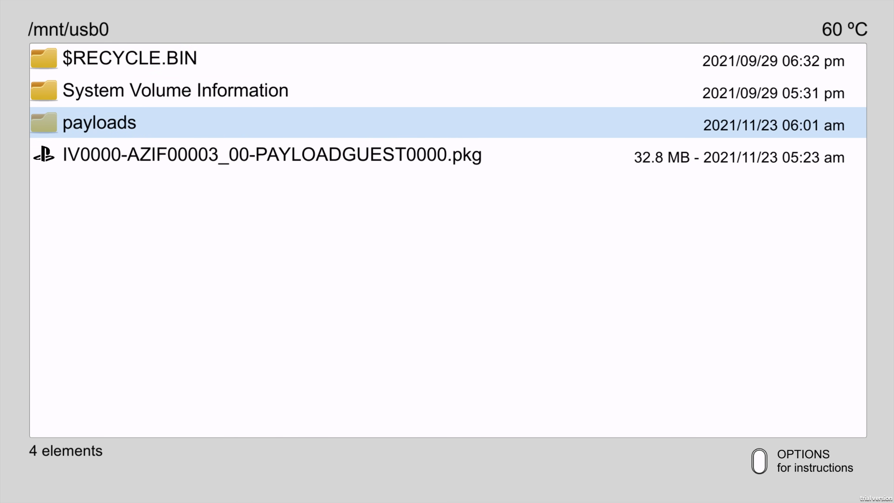
{"action": "key", "text": "Menu"}
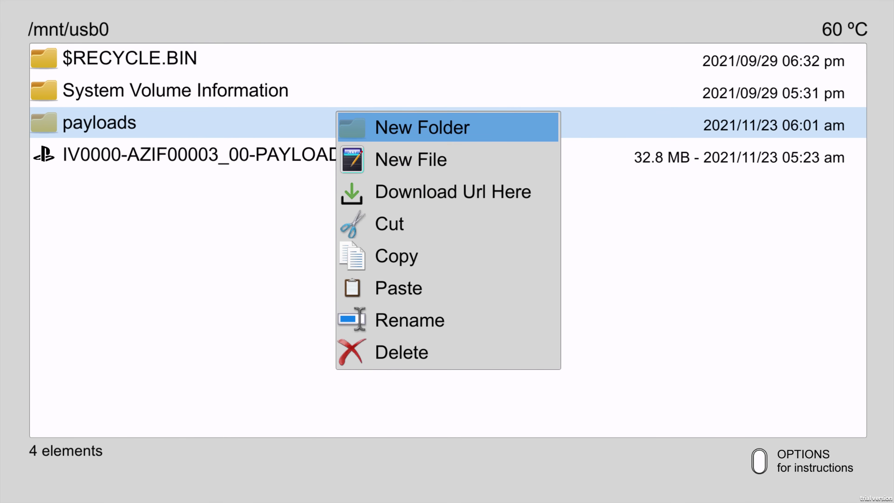
{"action": "key", "text": "Down"}
{"action": "key", "text": "Down"}
{"action": "key", "text": "Down"}
{"action": "key", "text": "Down"}
{"action": "key", "text": "Return"}
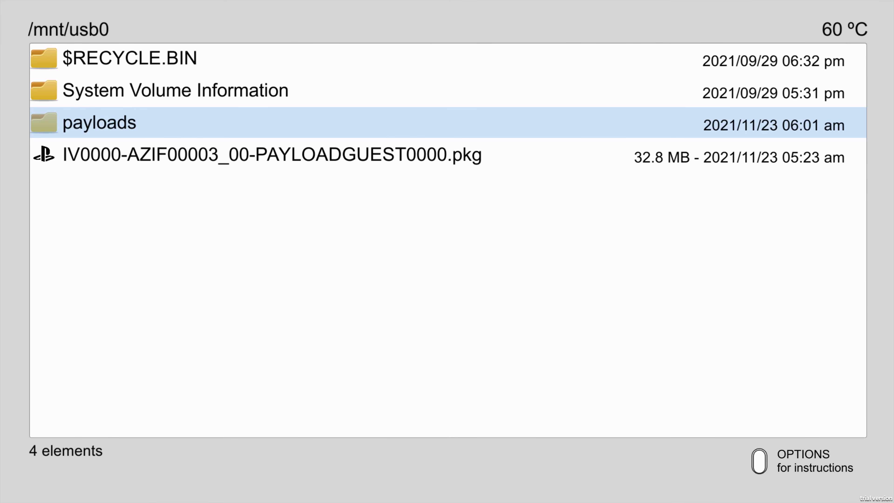
- Paste the copied payloads folder into the console's /data folder
{"action": "key", "text": "BackSpace"}
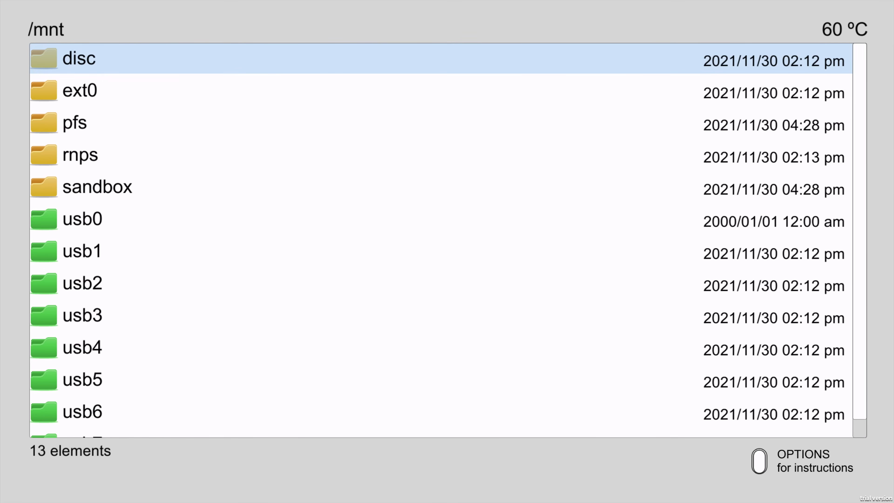
{"action": "key", "text": "BackSpace"}
{"action": "key", "text": "Down"}
{"action": "key", "text": "Down"}
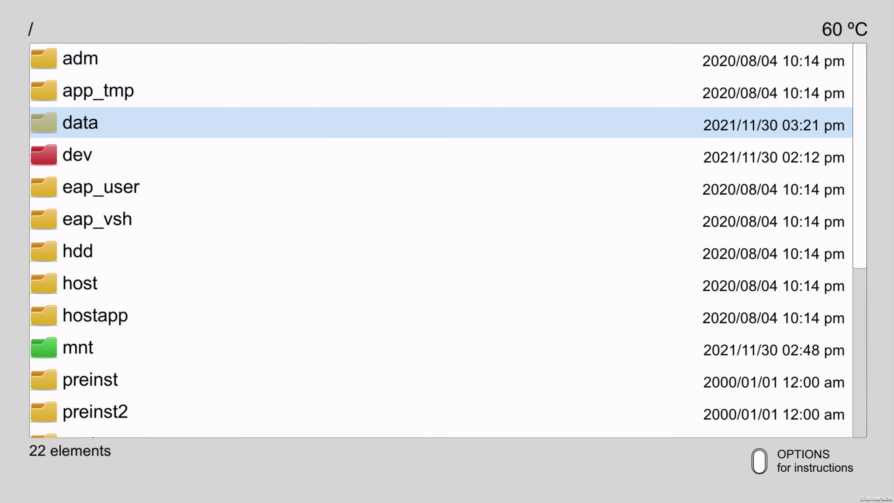
{"action": "key", "text": "Return"}
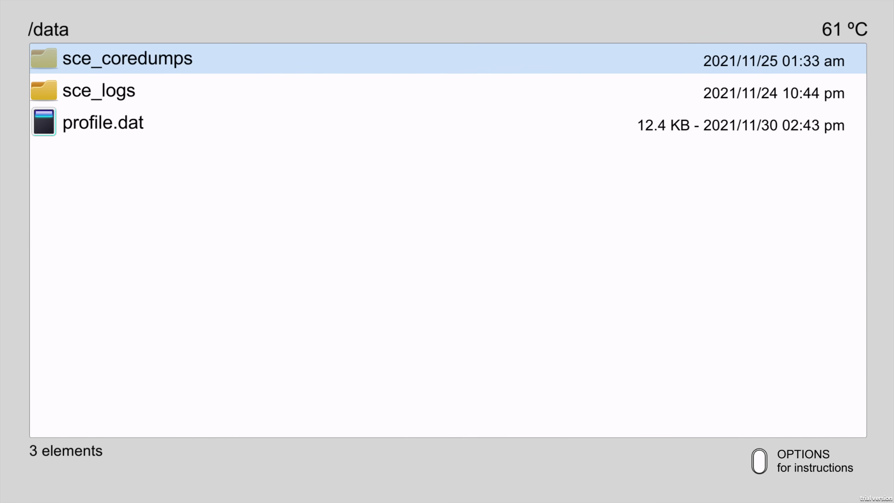
{"action": "key", "text": "Down"}
{"action": "key", "text": "Down"}
{"action": "key", "text": "Menu"}
{"action": "key", "text": "Down"}
{"action": "key", "text": "Down"}
{"action": "key", "text": "Down"}
{"action": "key", "text": "Down"}
{"action": "key", "text": "Down"}
{"action": "key", "text": "Return"}
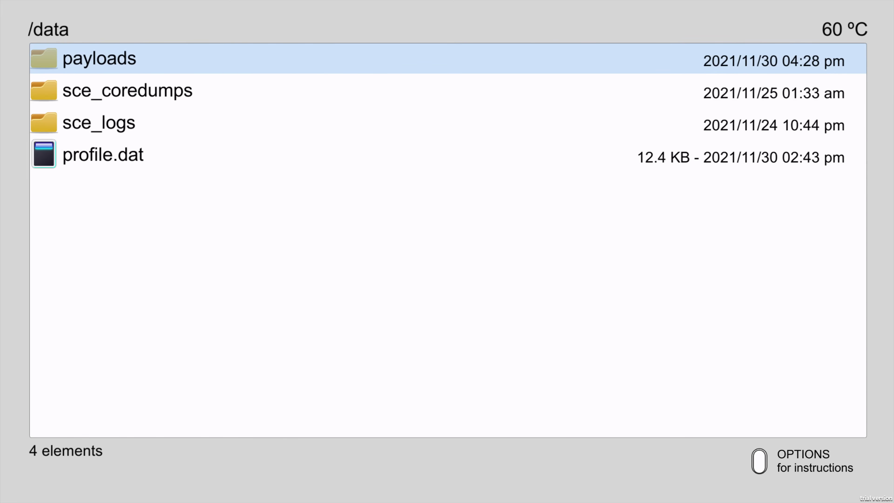
- Examine the payload files in /data/payloads and go back to the /data folder
{"action": "key", "text": "Down"}
{"action": "key", "text": "Up"}
{"action": "key", "text": "Return"}
{"action": "key", "text": "Down"}
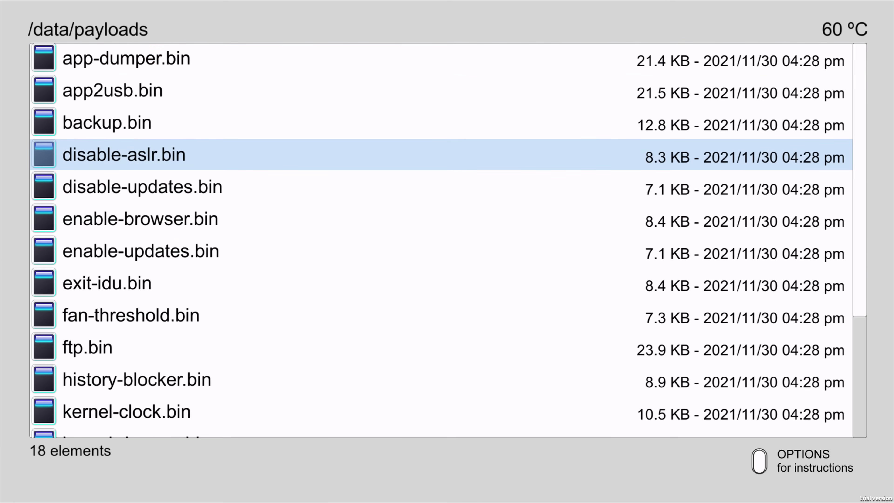
{"action": "key", "text": "Down"}
{"action": "key", "text": "Down"}
{"action": "key", "text": "Down"}
{"action": "key", "text": "Down"}
{"action": "key", "text": "Up"}
{"action": "key", "text": "Up"}
{"action": "key", "text": "Up"}
{"action": "key", "text": "Up"}
{"action": "key", "text": "BackSpace"}
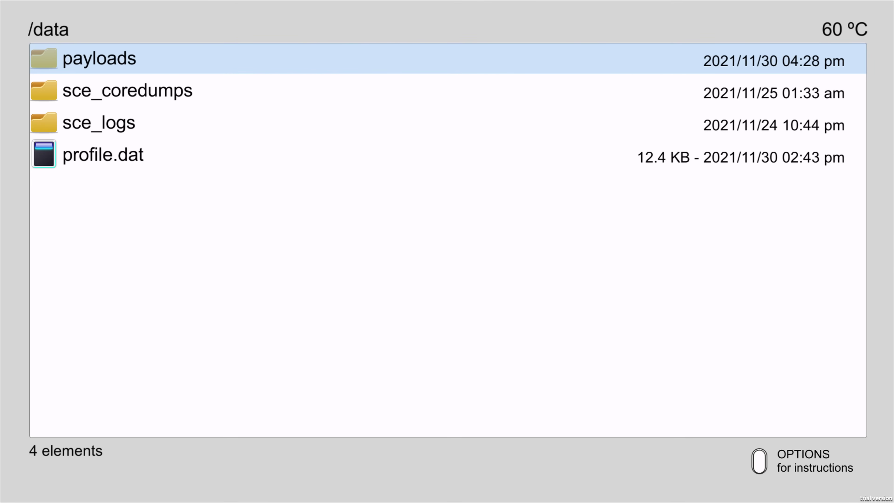
- Leave PS4-Xplorer for the home screen and close the application
{"action": "key", "text": "super"}
{"action": "key", "text": "Menu"}
{"action": "key", "text": "Return"}
{"action": "key", "text": "Return"}
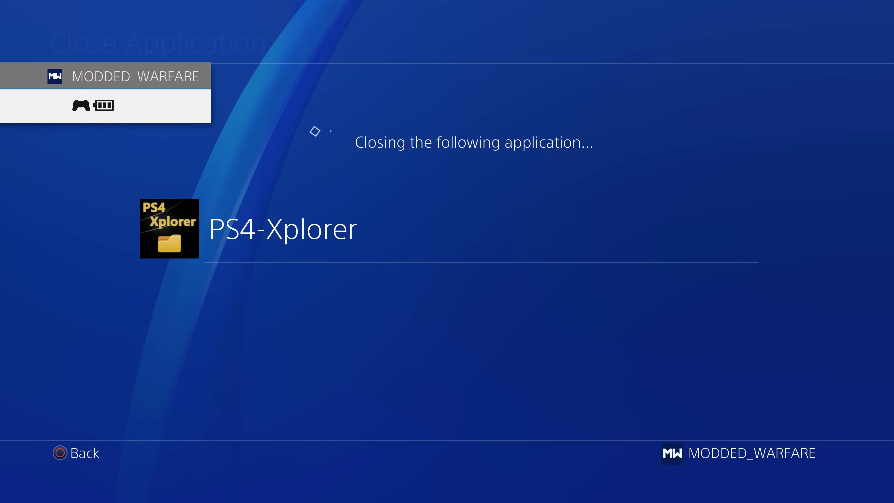
{"action": "key", "text": "Escape"}
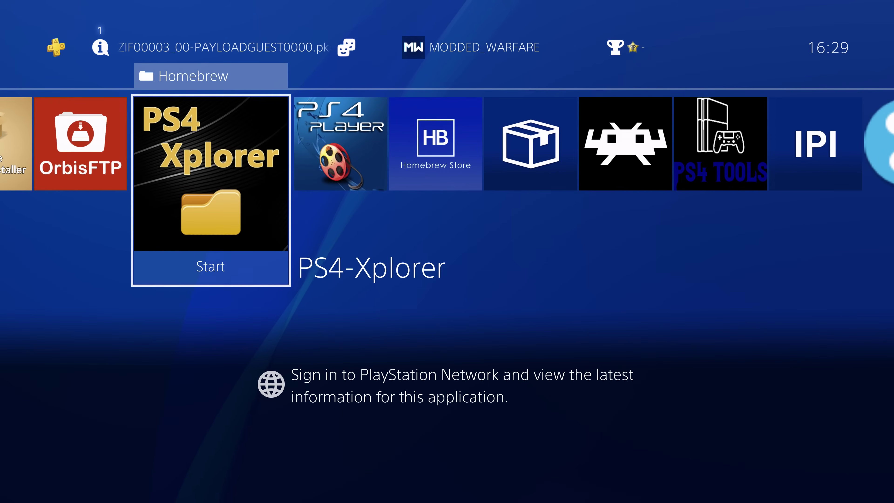
- Leave the Homebrew folder and start Payload Guest from the home screen
{"action": "key", "text": "Escape"}
{"action": "key", "text": "Right"}
{"action": "key", "text": "Return"}
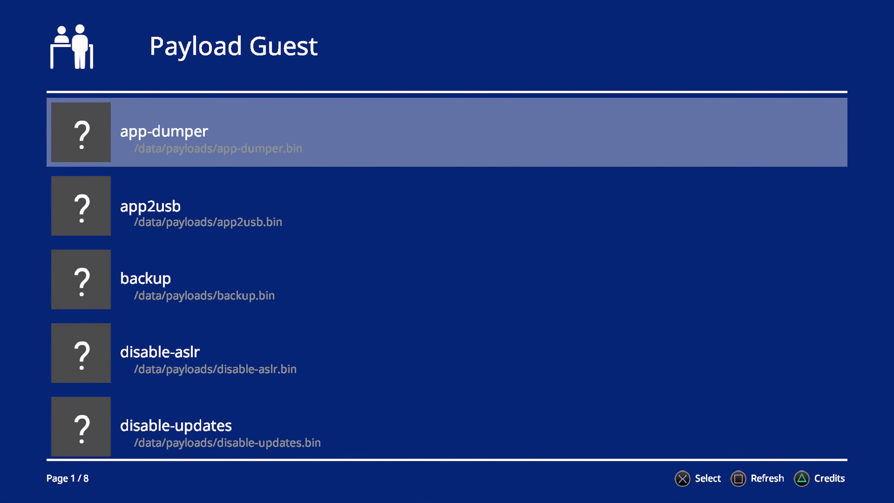
- Look through the Payload Guest list to compare the entries from /data/payloads and /mnt/usb0/payloads
{"action": "key", "text": "Down"}
{"action": "key", "text": "Down"}
{"action": "key", "text": "Down"}
{"action": "key", "text": "Up"}
{"action": "key", "text": "Up"}
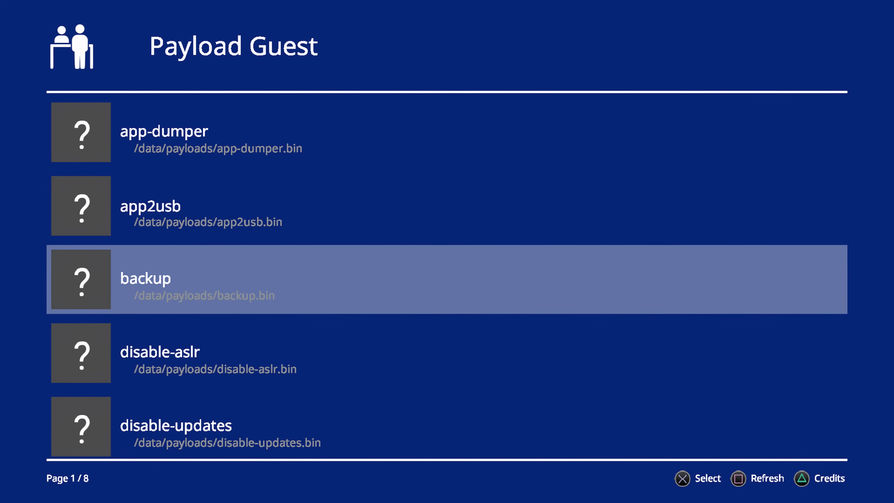
{"action": "key", "text": "Down"}
{"action": "key", "text": "Down"}
{"action": "key", "text": "Down"}
{"action": "key", "text": "Down"}
{"action": "key", "text": "Down"}
{"action": "key", "text": "Down"}
{"action": "key", "text": "Down"}
{"action": "key", "text": "Down"}
{"action": "key", "text": "Down"}
{"action": "key", "text": "Down"}
{"action": "key", "text": "Down"}
{"action": "key", "text": "Down"}
{"action": "key", "text": "Down"}
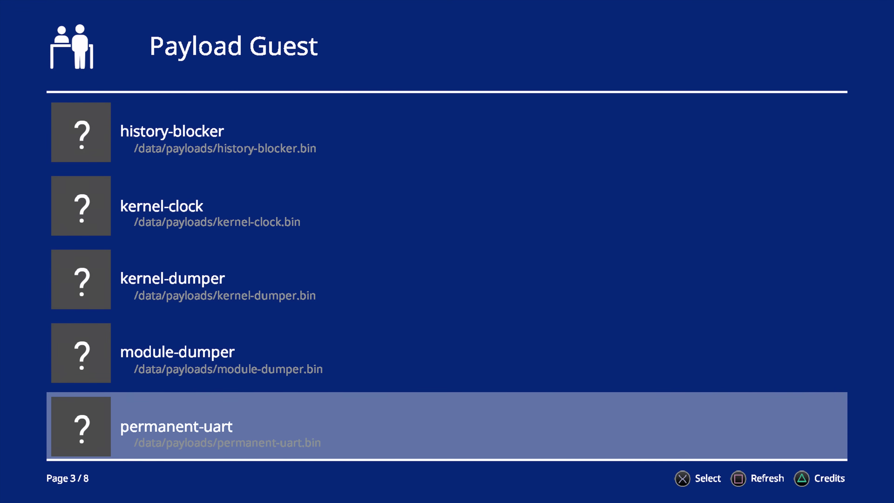
{"action": "key", "text": "Down"}
{"action": "key", "text": "Down"}
{"action": "key", "text": "Down"}
{"action": "key", "text": "Down"}
{"action": "key", "text": "Down"}
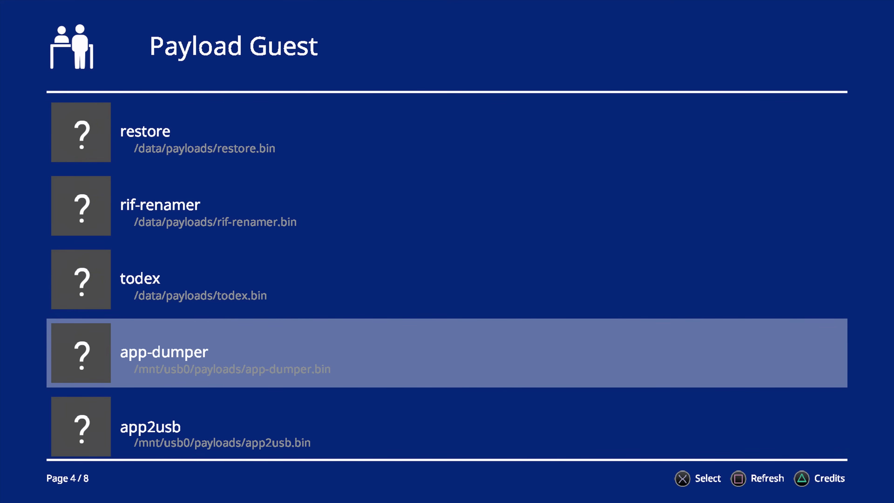
- Refresh the payload list and check the source paths on its first two pages
{"action": "key", "text": "r"}
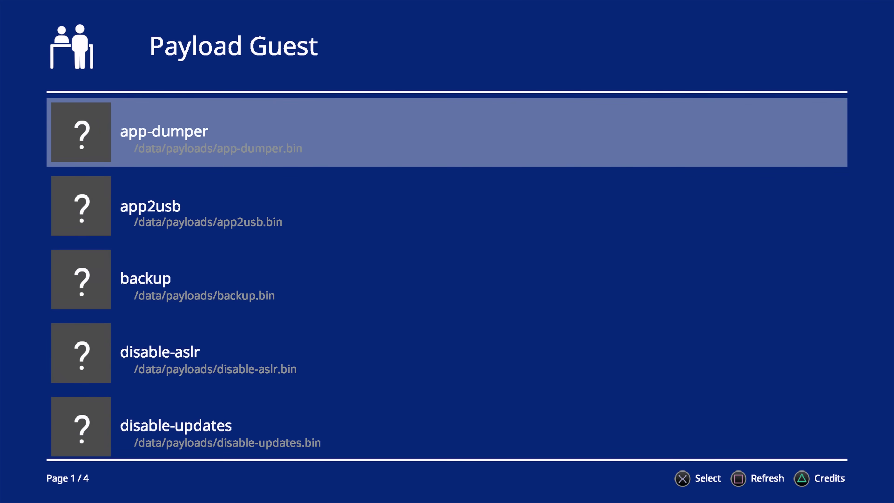
{"action": "key", "text": "Down"}
{"action": "key", "text": "Down"}
{"action": "key", "text": "Down"}
{"action": "key", "text": "Down"}
{"action": "key", "text": "Down"}
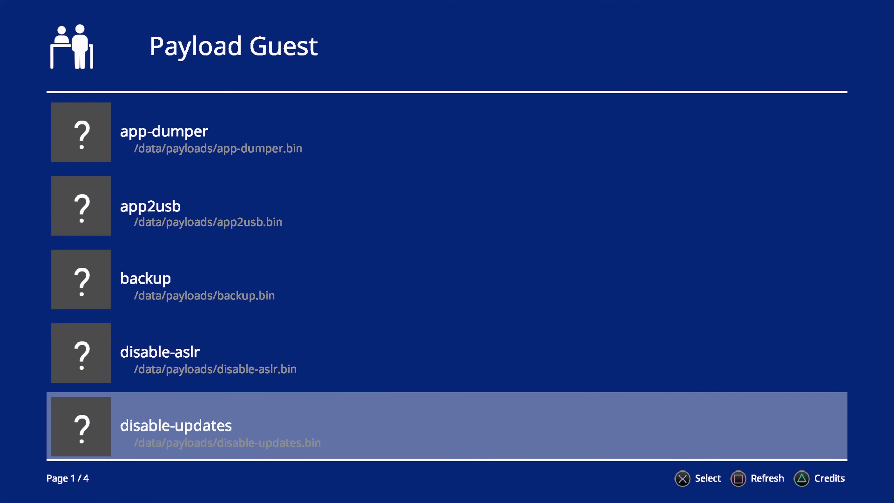
{"action": "key", "text": "Down"}
{"action": "key", "text": "Down"}
{"action": "key", "text": "Down"}
{"action": "key", "text": "Down"}
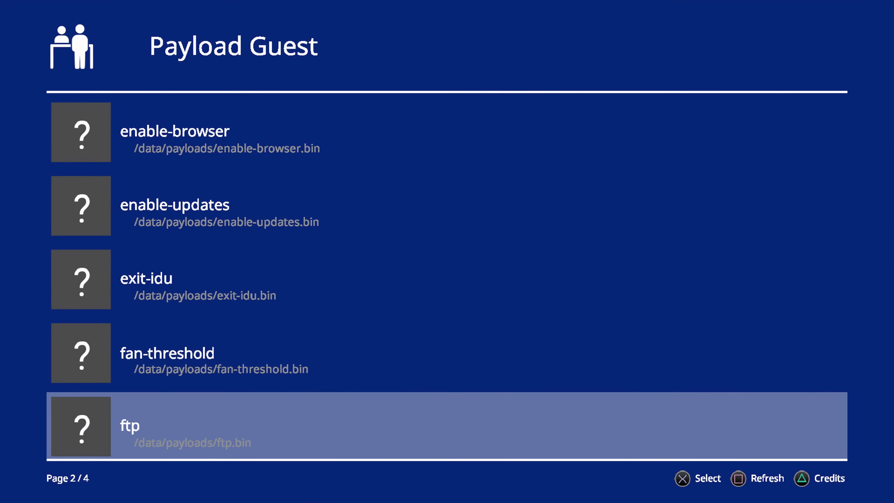
- Refresh the payload list once more and return to the home screen
{"action": "key", "text": "r"}
{"action": "key", "text": "Down"}
{"action": "key", "text": "Up"}
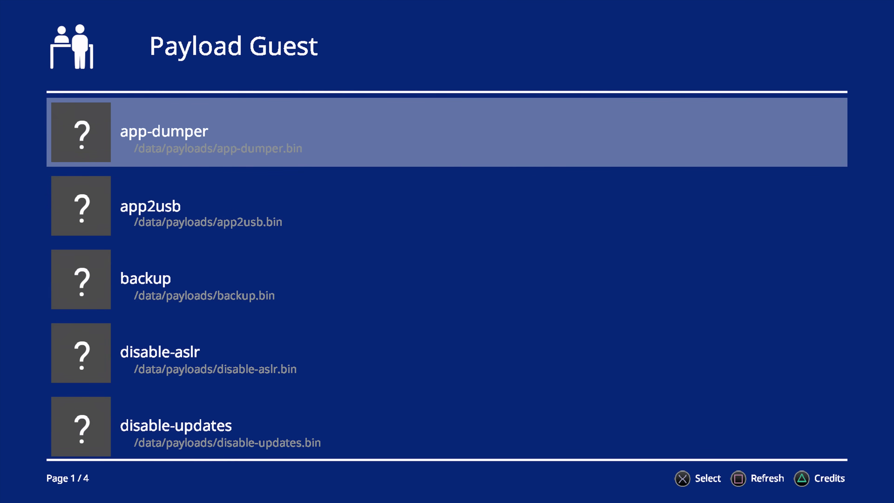
{"action": "key", "text": "Home"}
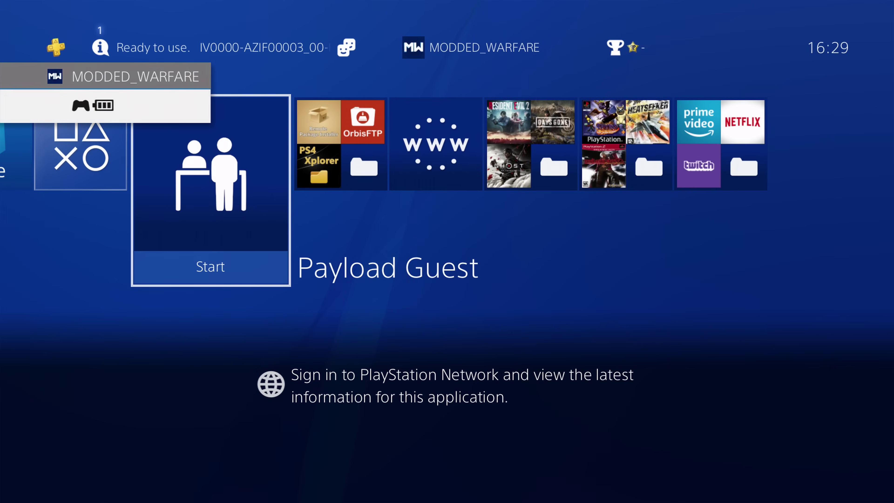
- Start Payload Guest and look through the payload entries and their placeholder icons on the first page
{"action": "key", "text": "Return"}
{"action": "key", "text": "Down"}
{"action": "key", "text": "Down"}
{"action": "key", "text": "Up"}
{"action": "key", "text": "Up"}
{"action": "key", "text": "Down"}
{"action": "key", "text": "Down"}
{"action": "key", "text": "Down"}
{"action": "key", "text": "Up"}
{"action": "key", "text": "Up"}
{"action": "key", "text": "Up"}
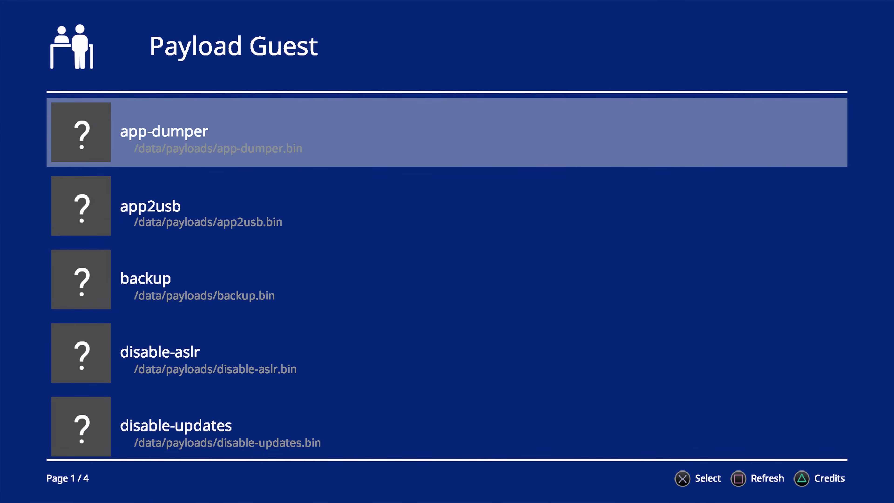
{"action": "key", "text": "Down"}
{"action": "key", "text": "Up"}
{"action": "key", "text": "Down"}
{"action": "key", "text": "Down"}
{"action": "key", "text": "Up"}
{"action": "key", "text": "Up"}
{"action": "key", "text": "Down"}
{"action": "key", "text": "Up"}
- Return to the home screen and close the Payload Guest application
{"action": "key", "text": "Home"}
{"action": "key", "text": "Menu"}
{"action": "key", "text": "Return"}
{"action": "key", "text": "Return"}
- Enable the FTP server in the console's GoldHEN settings and return to the home screen
{"action": "key", "text": "Up"}
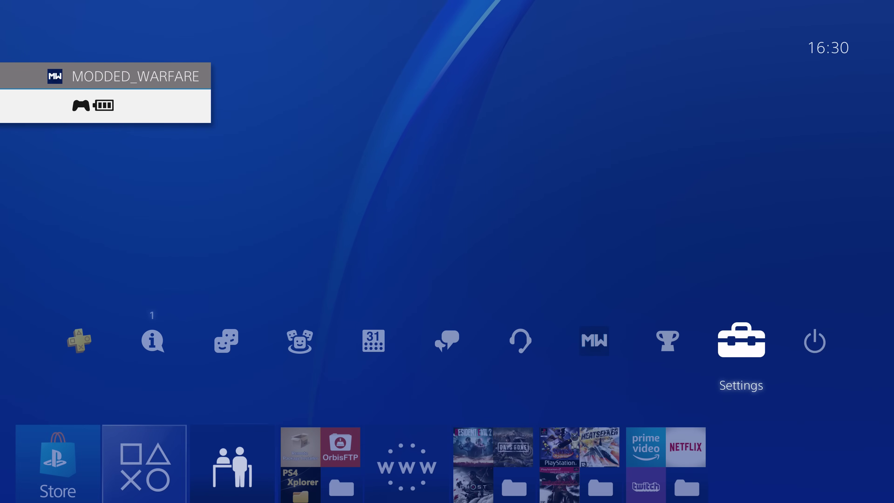
{"action": "key", "text": "Return"}
{"action": "key", "text": "Up"}
{"action": "key", "text": "Up"}
{"action": "key", "text": "Up"}
{"action": "key", "text": "Up"}
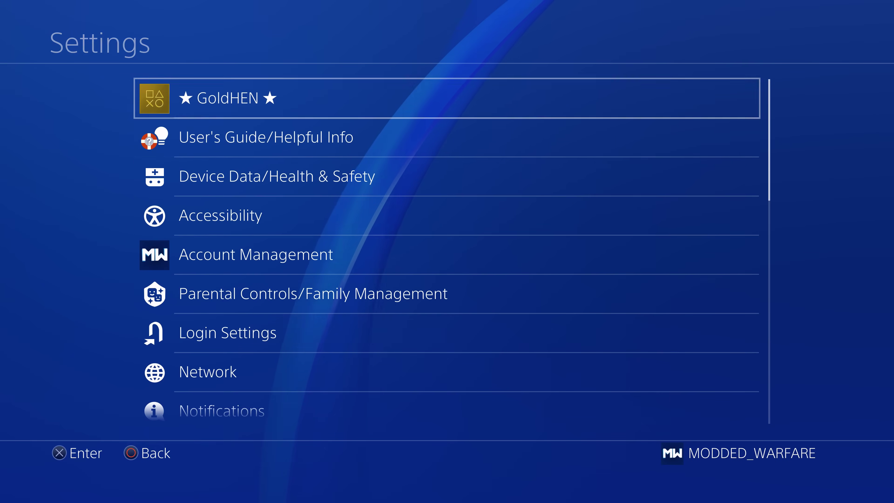
{"action": "key", "text": "Return"}
{"action": "key", "text": "Return"}
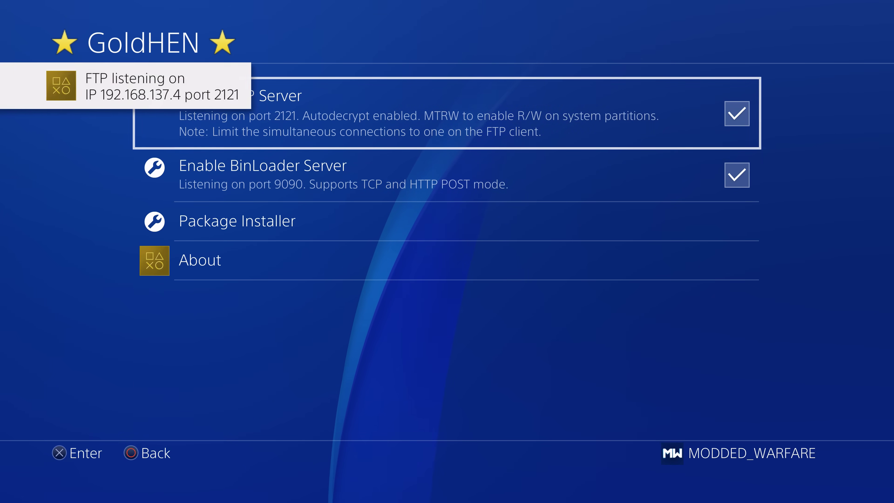
{"action": "key", "text": "Escape"}
{"action": "key", "text": "Escape"}
{"action": "key", "text": "Escape"}
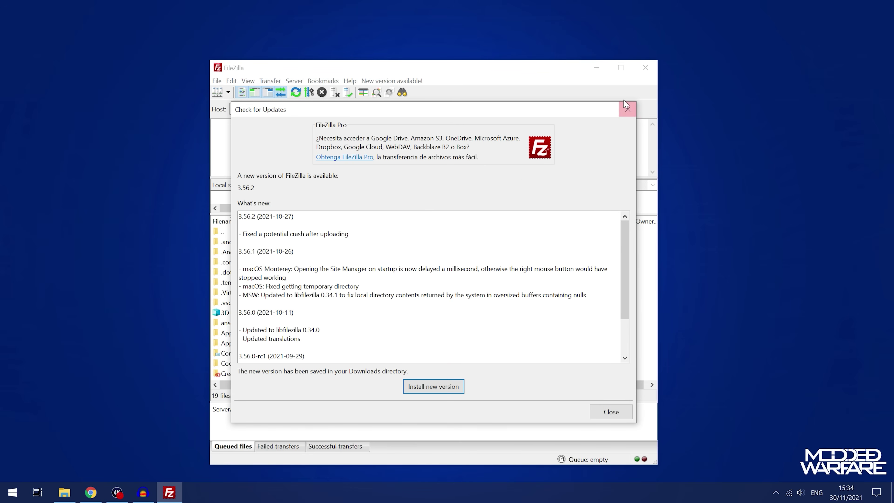
- Connect FileZilla on the PC to the PS4 at 192.168.137.4 on port 2121 and open the data folder
{"action": "left_click", "coordinate": [624, 108]}
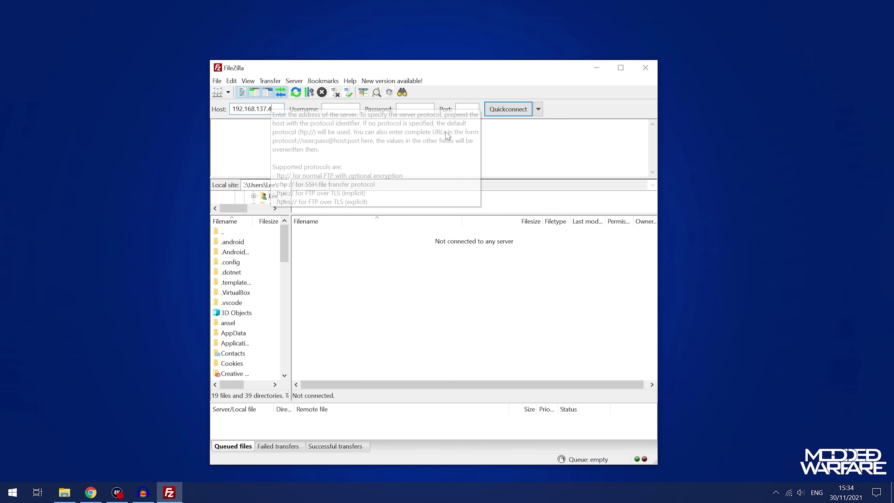
{"action": "left_click", "coordinate": [466, 109]}
{"action": "type", "text": "2121"}
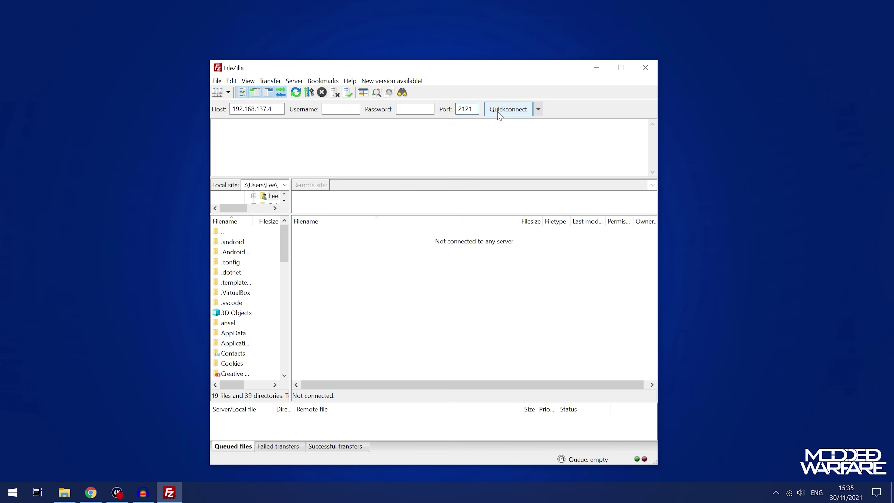
{"action": "left_click", "coordinate": [499, 115]}
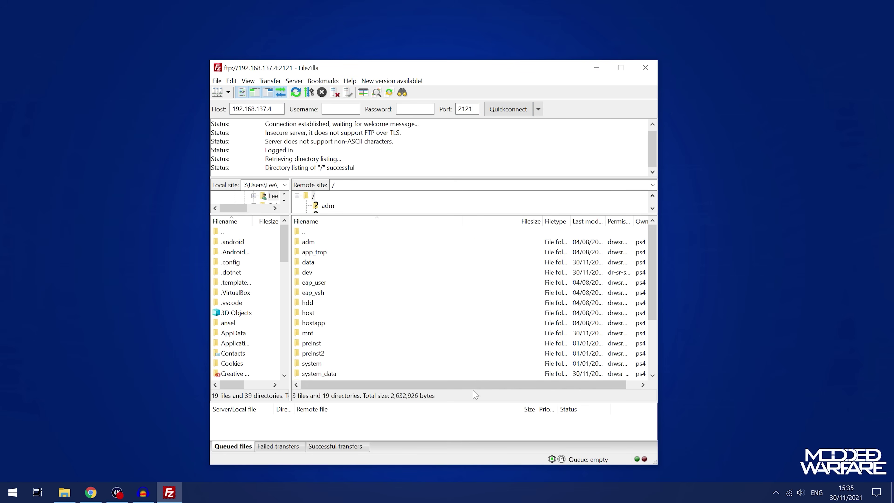
{"action": "scroll", "coordinate": [418, 364], "scroll_direction": "up", "scroll_amount": 3}
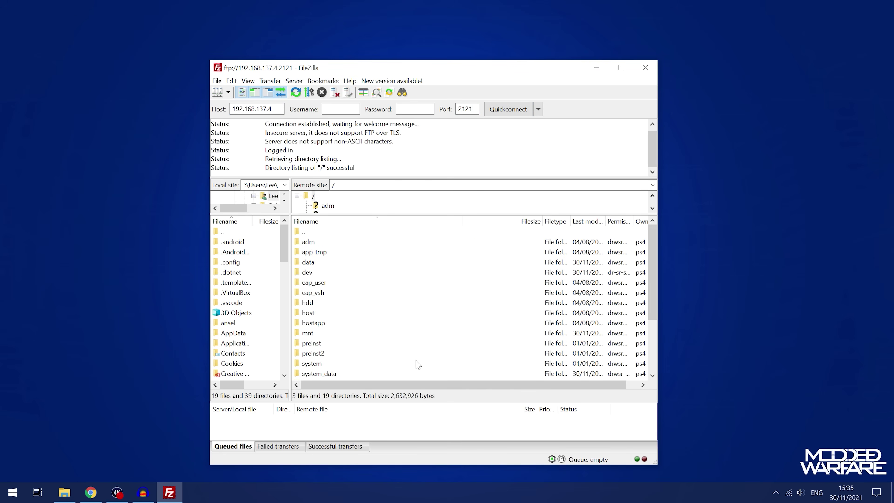
{"action": "double_click", "coordinate": [317, 263]}
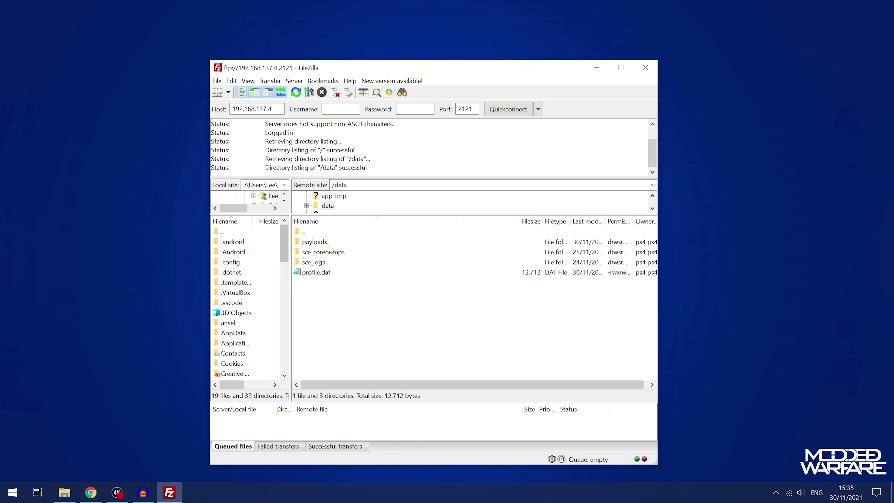
- Extract the payloads folder from its archive to the desktop and delete the extracted copy
{"action": "left_click_drag", "start_coordinate": [447, 68], "coordinate": [620, 174]}
{"action": "double_click", "coordinate": [260, 123]}
{"action": "left_click_drag", "start_coordinate": [358, 213], "coordinate": [47, 145]}
{"action": "left_click", "coordinate": [401, 211]}
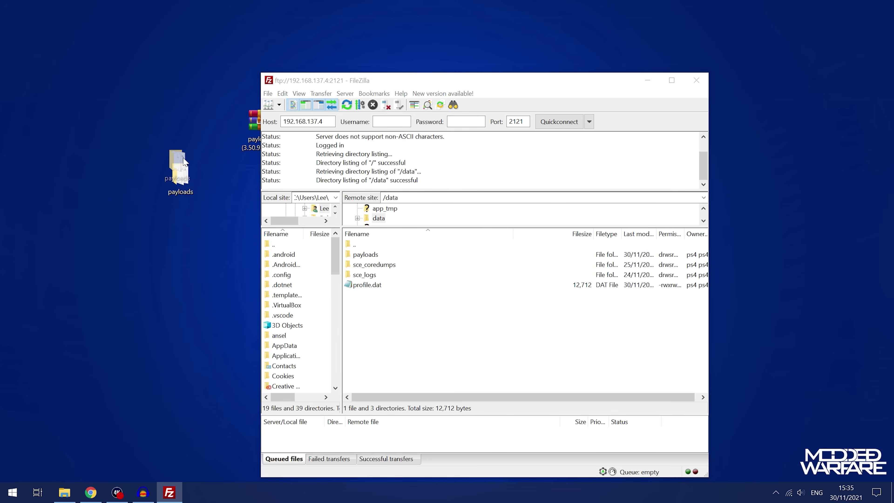
{"action": "mouse_move", "coordinate": [179, 173]}
{"action": "left_mouse_down"}
{"action": "mouse_move", "coordinate": [465, 306]}
{"action": "mouse_move", "coordinate": [349, 309]}
{"action": "mouse_move", "coordinate": [424, 308]}
{"action": "mouse_move", "coordinate": [224, 232]}
{"action": "mouse_move", "coordinate": [169, 181]}
{"action": "mouse_move", "coordinate": [177, 182]}
{"action": "left_mouse_up"}
{"action": "key", "text": "Delete"}
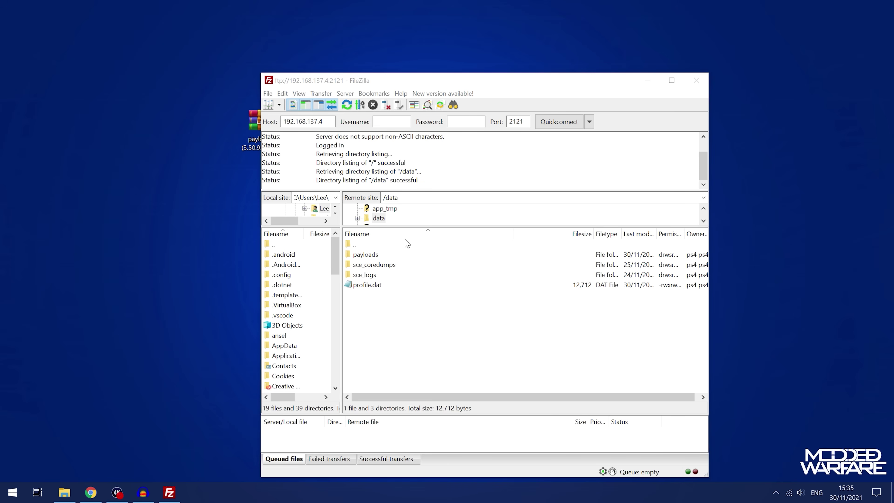
- Open the payloads folder on the PS4 and upload icon0.png and logo-filezilla.png from the desktop into it
{"action": "double_click", "coordinate": [365, 255]}
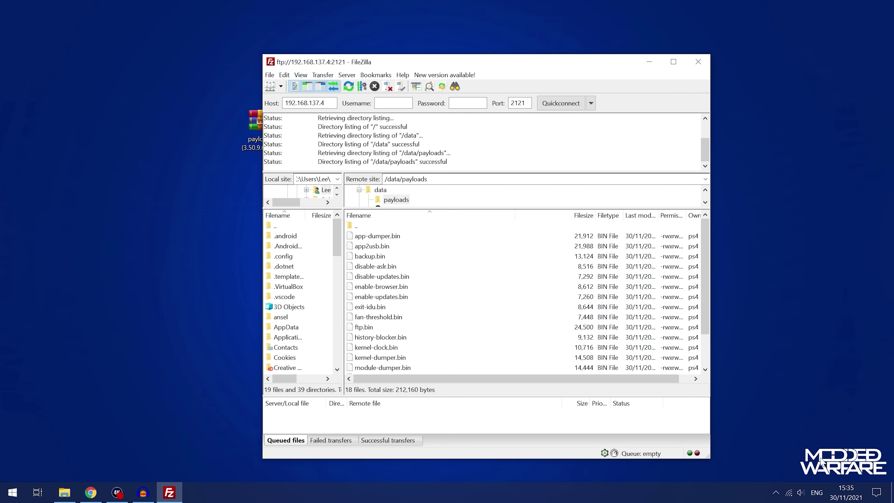
{"action": "left_click_drag", "start_coordinate": [705, 460], "coordinate": [841, 491]}
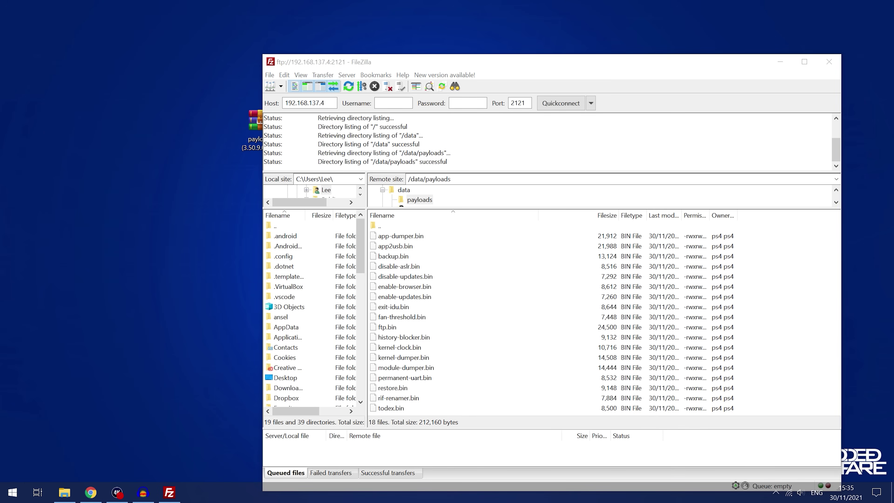
{"action": "left_click_drag", "start_coordinate": [14, 252], "coordinate": [99, 175]}
{"action": "left_click", "coordinate": [128, 259]}
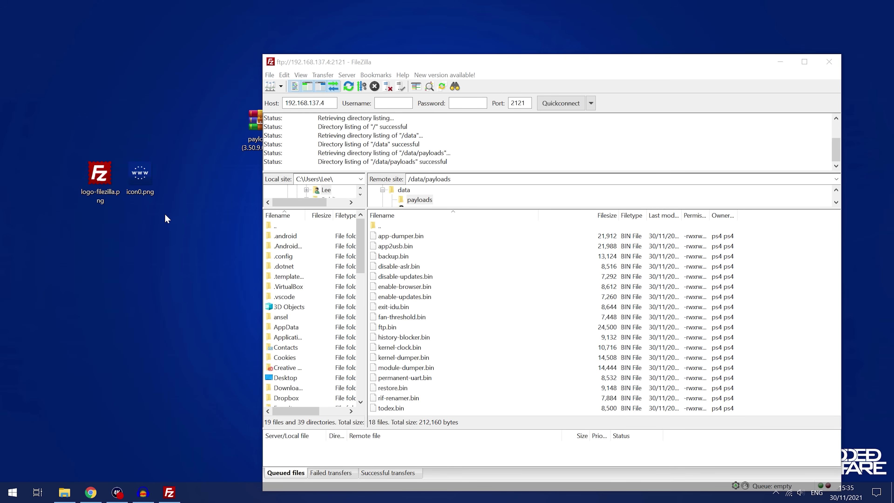
{"action": "left_click", "coordinate": [140, 176]}
{"action": "left_click", "coordinate": [154, 124]}
{"action": "left_click", "coordinate": [143, 188]}
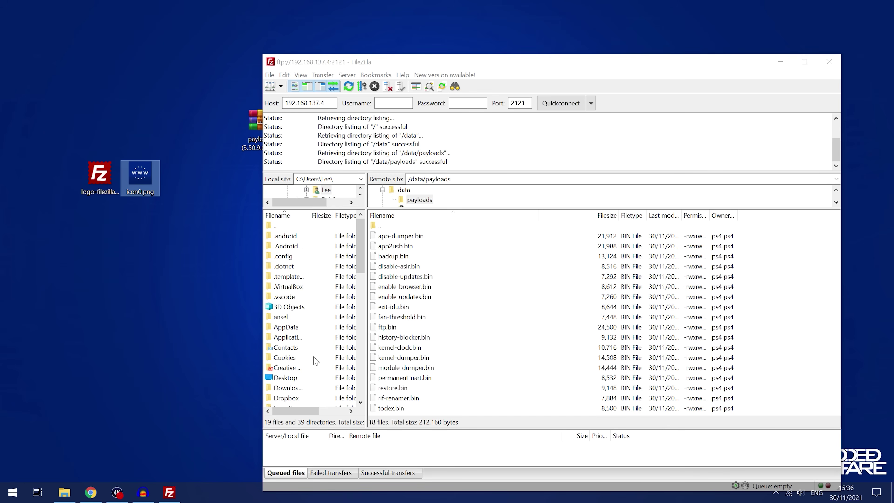
{"action": "left_click_drag", "start_coordinate": [152, 213], "coordinate": [48, 162]}
{"action": "left_click_drag", "start_coordinate": [133, 175], "coordinate": [774, 308]}
- Rename the uploaded icon0.png to enable-browser.png so it matches the enable-browser.bin payload
{"action": "scroll", "coordinate": [449, 360], "scroll_direction": "down", "scroll_amount": 1}
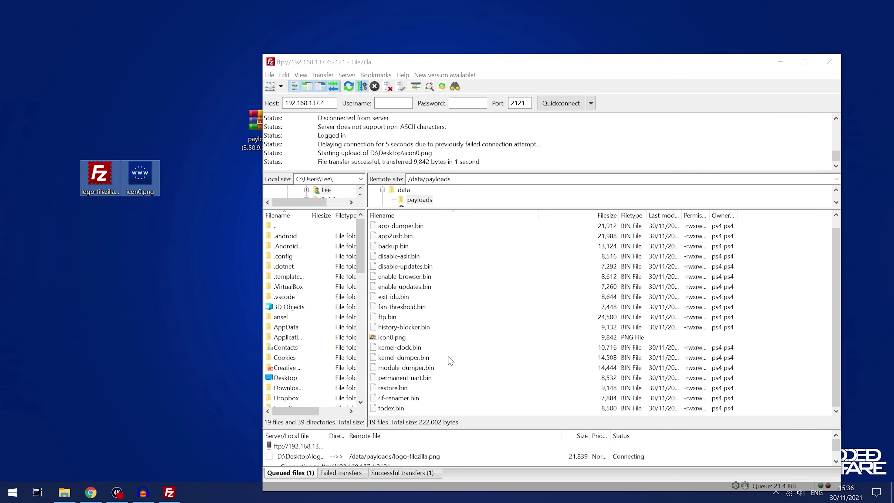
{"action": "right_click", "coordinate": [399, 337]}
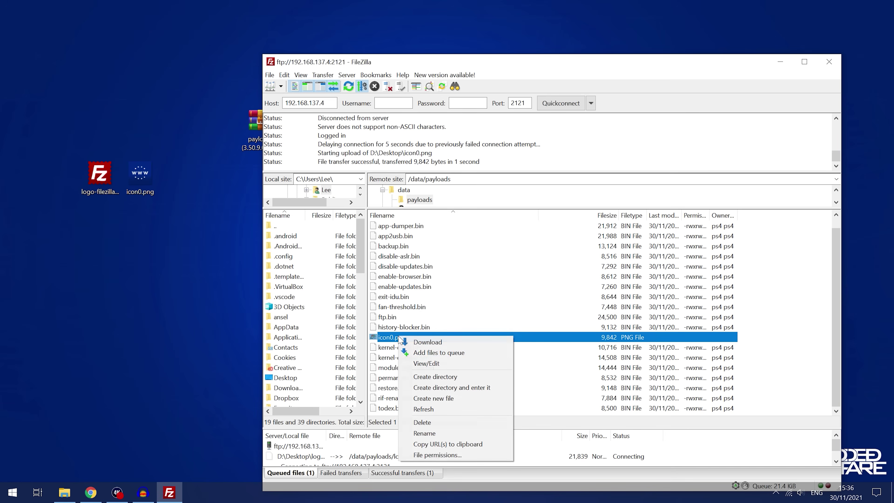
{"action": "left_click", "coordinate": [399, 299]}
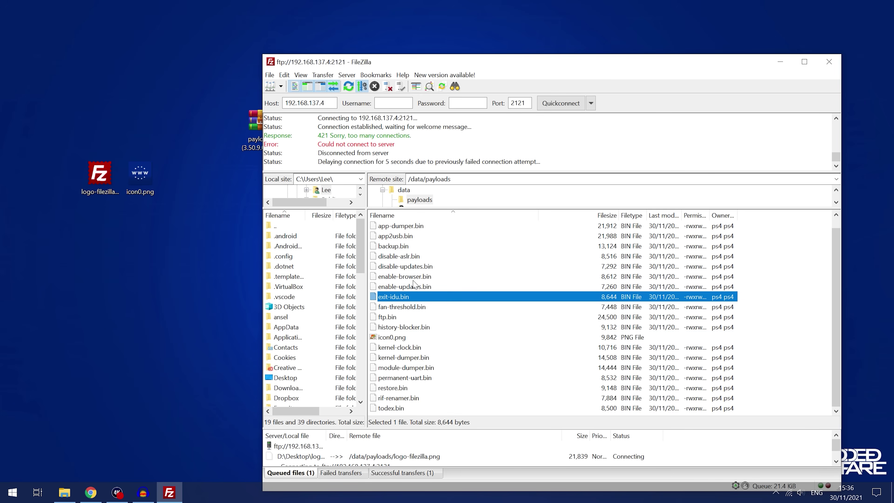
{"action": "right_click", "coordinate": [415, 278]}
{"action": "key", "text": "Escape"}
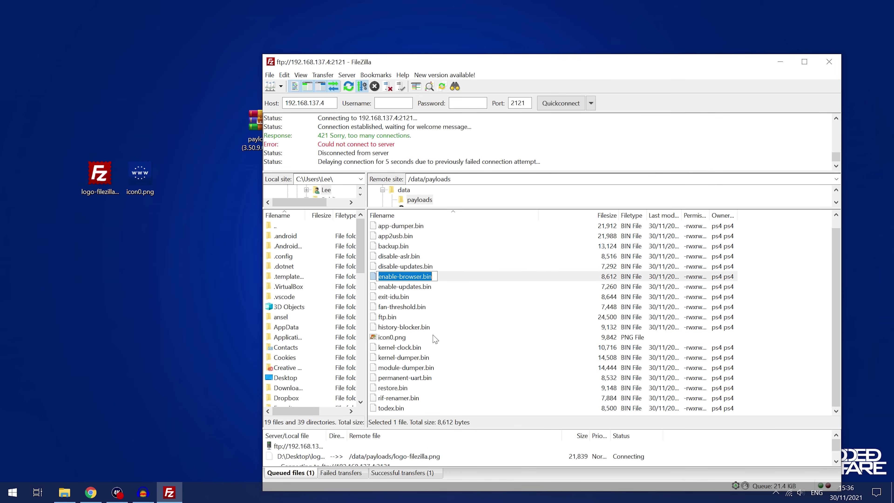
{"action": "right_click", "coordinate": [403, 339]}
{"action": "left_click", "coordinate": [429, 435]}
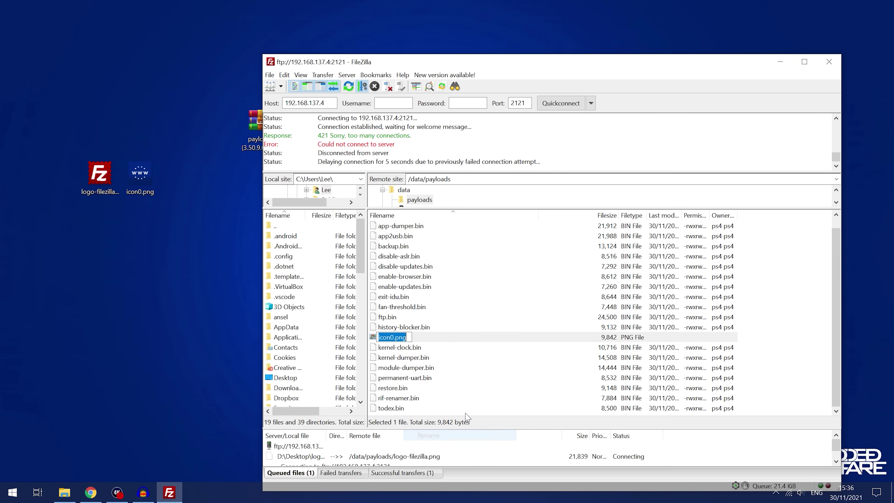
{"action": "type", "text": "enable-browser.bin"}
{"action": "key", "text": "BackSpace"}
{"action": "key", "text": "BackSpace"}
{"action": "key", "text": "BackSpace"}
{"action": "type", "text": "png"}
{"action": "key", "text": "Return"}
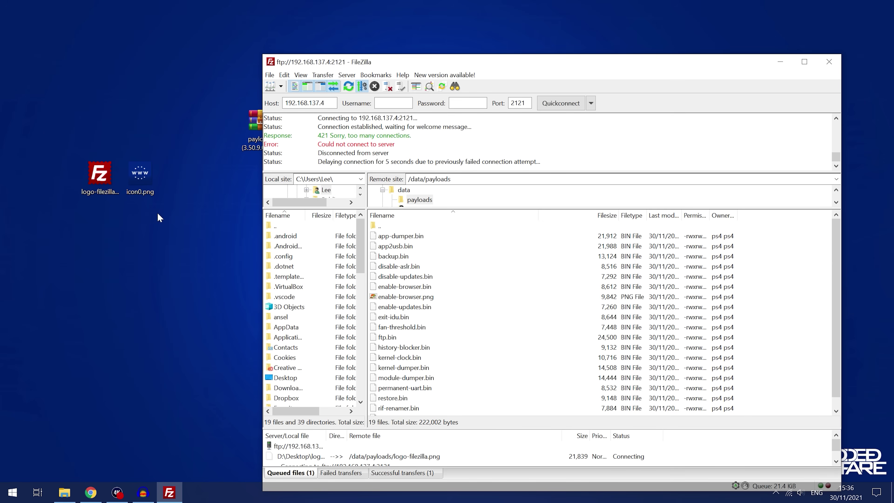
- Upload logo-filezilla.png to the payloads folder again and rename it ftp.png to match ftp.bin
{"action": "left_click_drag", "start_coordinate": [99, 183], "coordinate": [493, 345]}
{"action": "scroll", "coordinate": [469, 404], "scroll_direction": "down", "scroll_amount": 1}
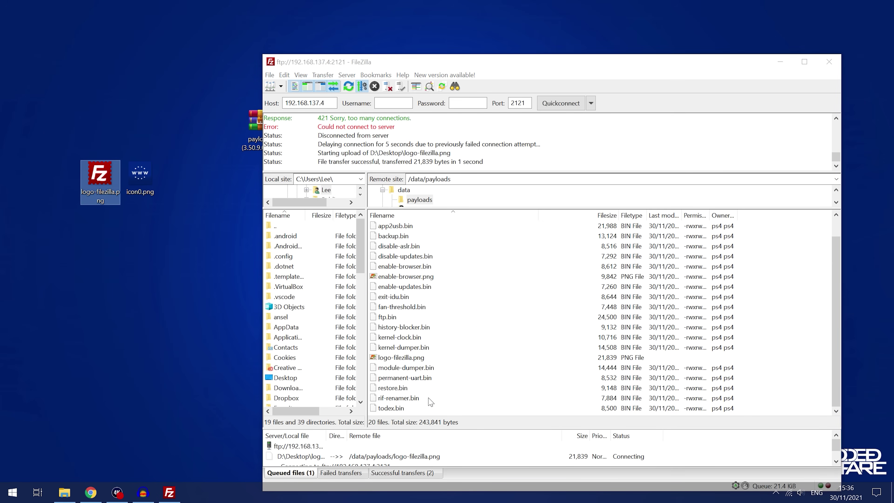
{"action": "right_click", "coordinate": [410, 359]}
{"action": "left_click", "coordinate": [405, 360]}
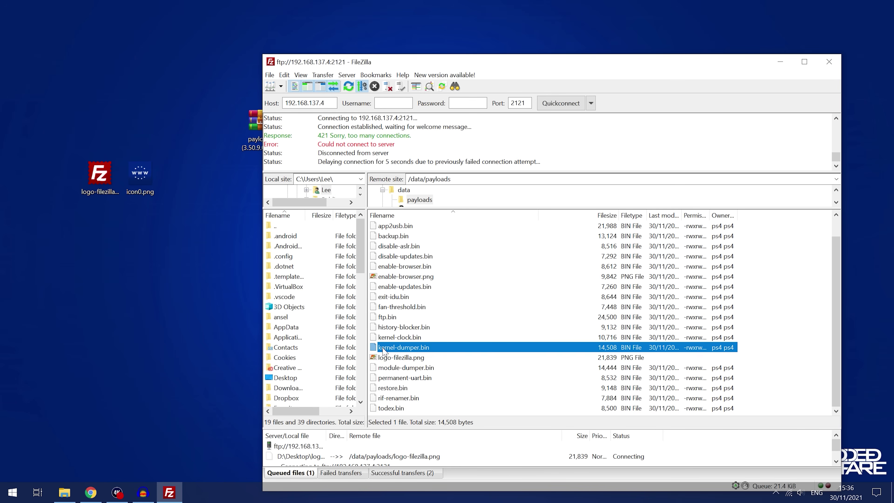
{"action": "right_click", "coordinate": [402, 360]}
{"action": "left_click", "coordinate": [428, 331]}
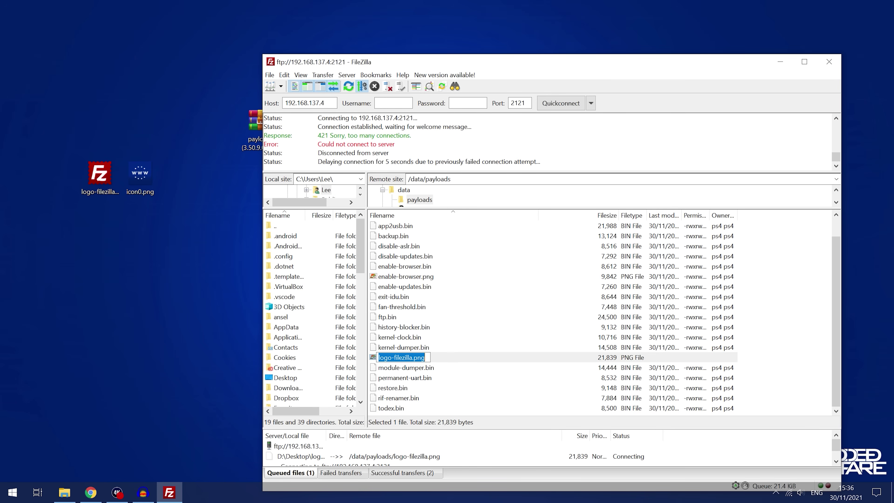
{"action": "type", "text": "ftp"}
{"action": "key", "text": "Return"}
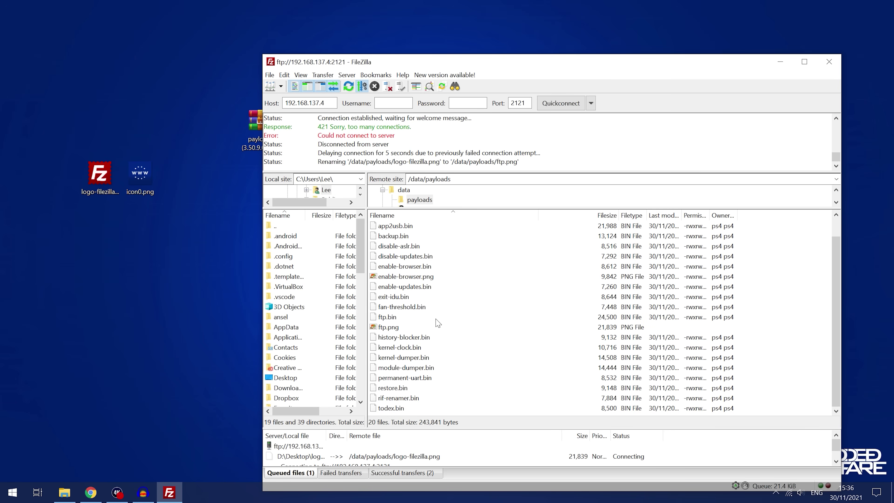
- Compare the names of ftp.png and enable-browser.png with their matching payload files
{"action": "left_click", "coordinate": [418, 328]}
{"action": "left_click", "coordinate": [392, 318]}
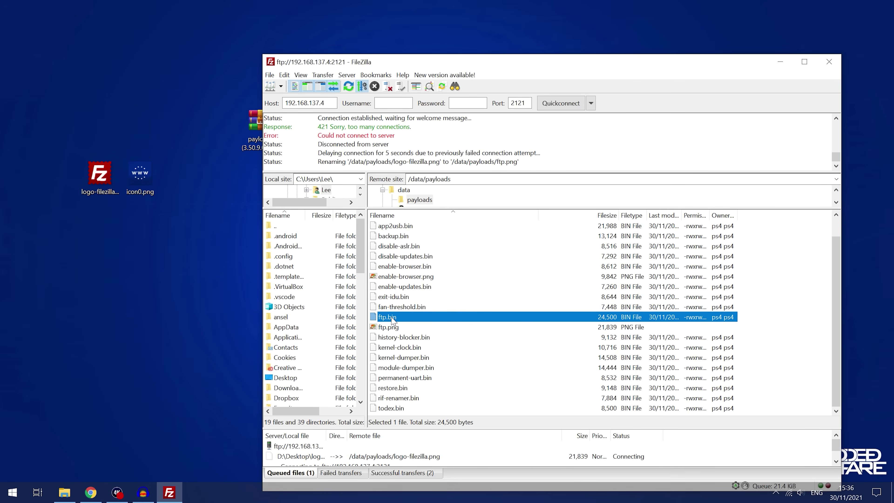
{"action": "left_click", "coordinate": [386, 327]}
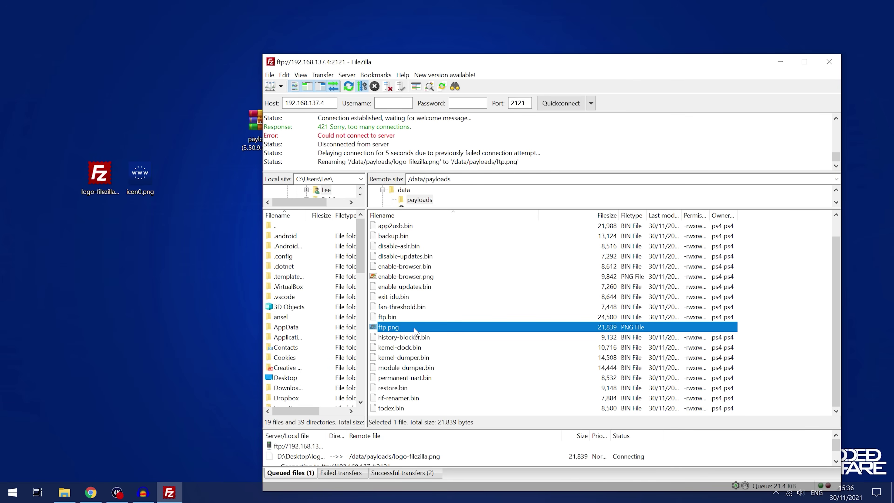
{"action": "left_click", "coordinate": [405, 276]}
- Inspect the image dimensions of icon0.png in its desktop file properties, and close the properties
{"action": "left_click_drag", "start_coordinate": [106, 287], "coordinate": [181, 172]}
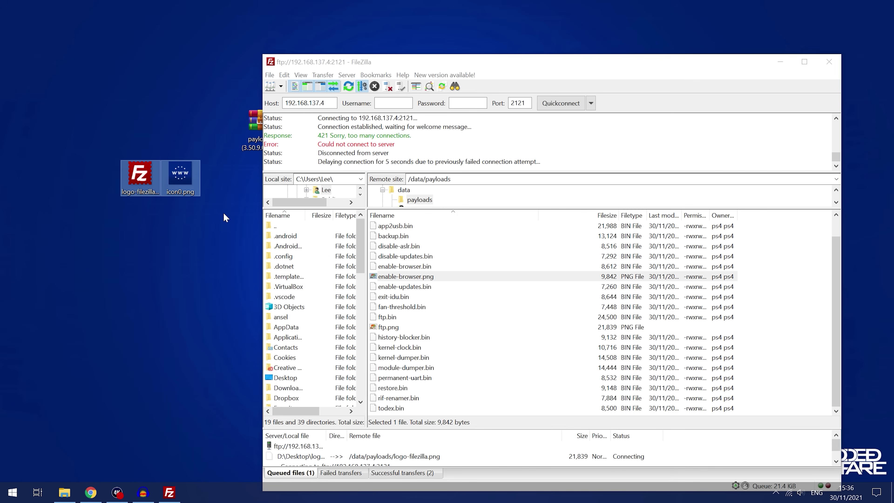
{"action": "left_click", "coordinate": [167, 216]}
{"action": "right_click", "coordinate": [177, 197]}
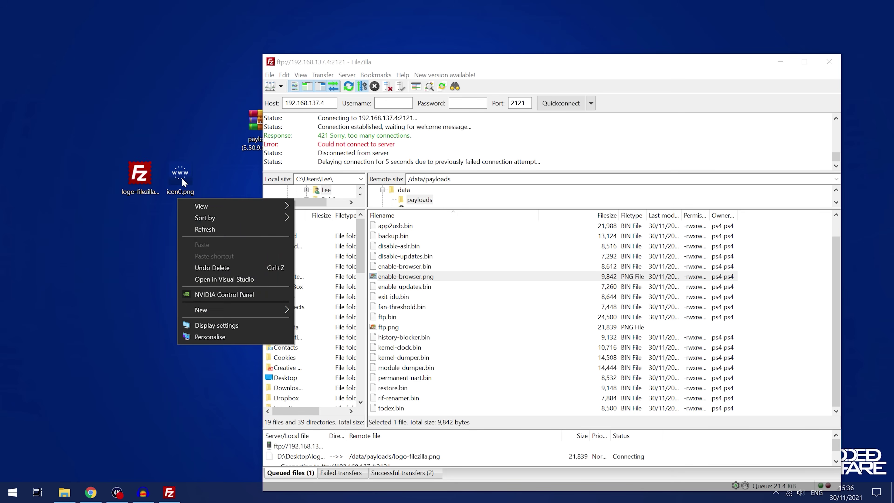
{"action": "right_click", "coordinate": [181, 177]}
{"action": "left_click", "coordinate": [228, 473]}
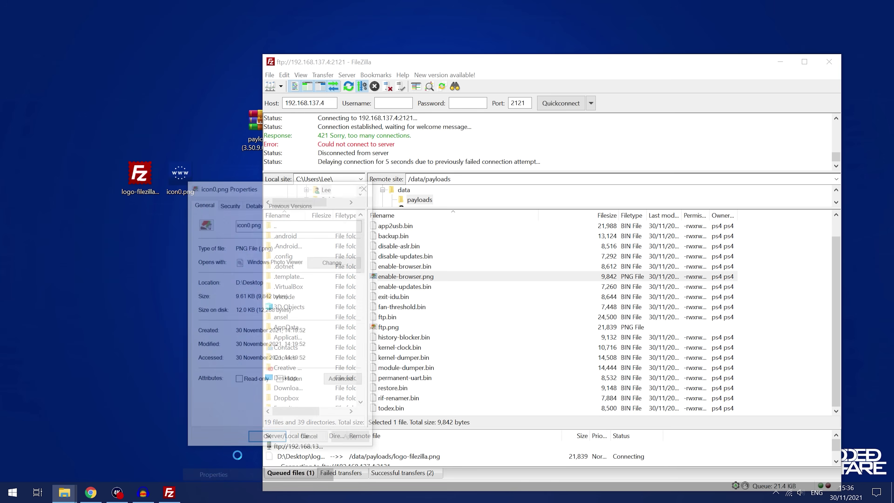
{"action": "left_click_drag", "start_coordinate": [267, 188], "coordinate": [240, 128]}
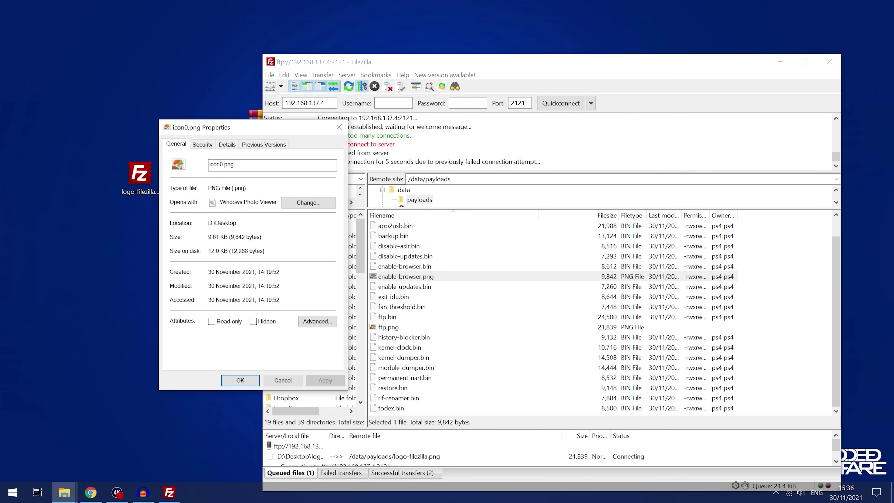
{"action": "left_click", "coordinate": [229, 145]}
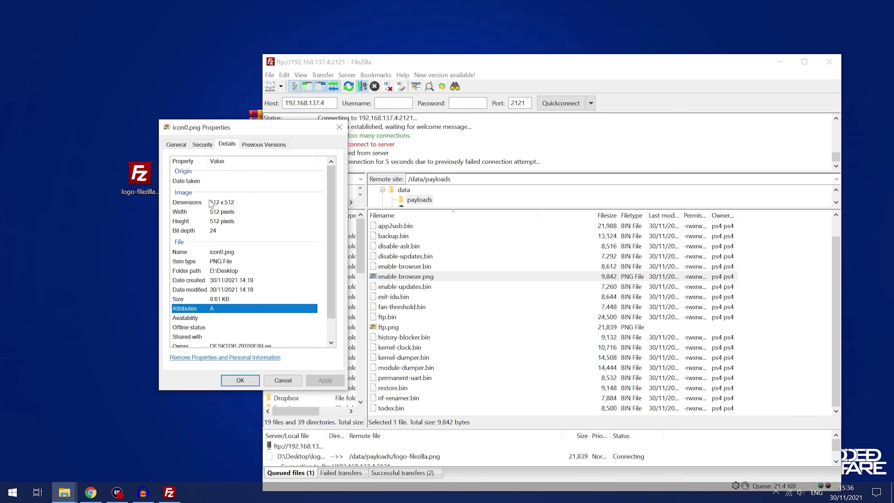
{"action": "left_click", "coordinate": [209, 202]}
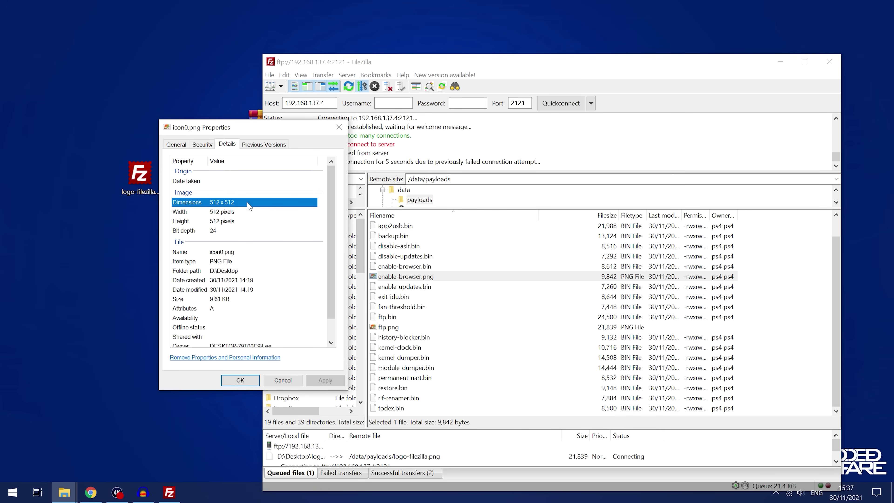
{"action": "left_click", "coordinate": [338, 130]}
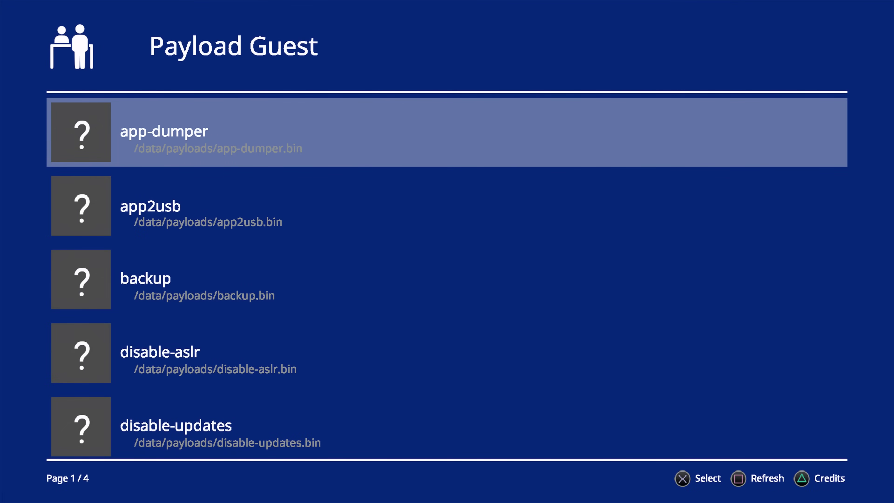
- Browse the payload list to check the custom icons of the enable-browser and ftp payloads
{"action": "key", "text": "Down"}
{"action": "key", "text": "Down"}
{"action": "key", "text": "Down"}
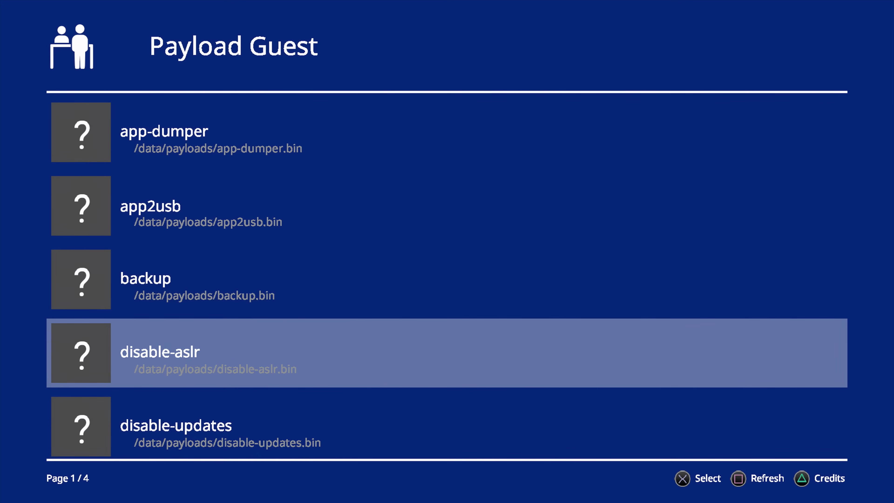
{"action": "key", "text": "Down"}
{"action": "key", "text": "Down"}
{"action": "key", "text": "Down"}
{"action": "key", "text": "Up"}
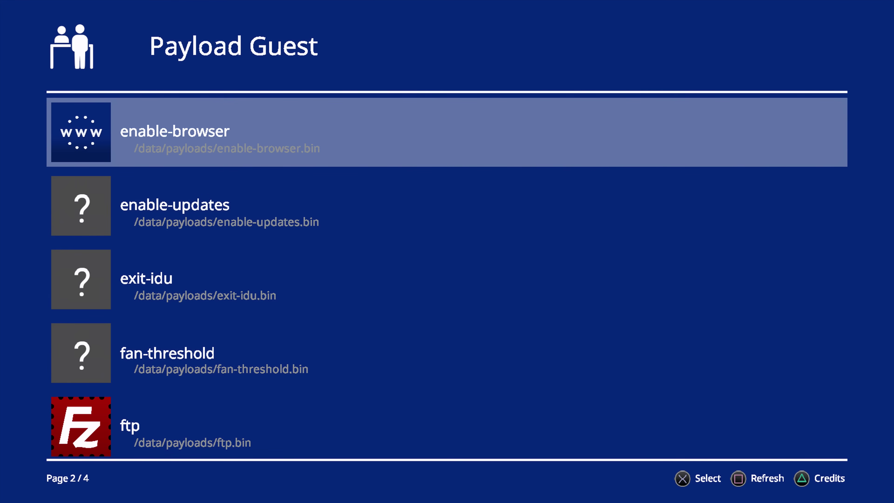
{"action": "key", "text": "Down"}
{"action": "key", "text": "Down"}
{"action": "key", "text": "Down"}
{"action": "key", "text": "Down"}
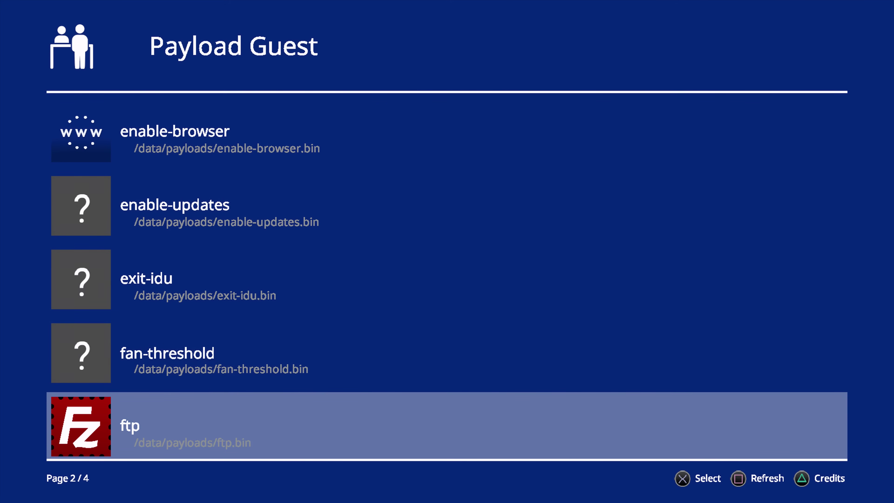
- Leave Payload Guest for the console's home screen and open the system Settings
{"action": "key", "text": "super"}
{"action": "key", "text": "Up"}
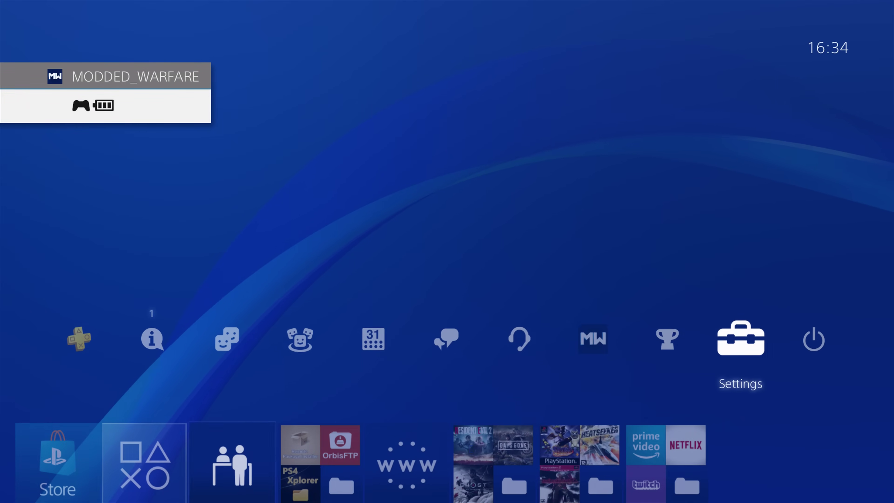
{"action": "key", "text": "Right"}
{"action": "key", "text": "Left"}
{"action": "key", "text": "Return"}
- Open the GoldHEN settings and examine the Enable BinLoader Server option
{"action": "key", "text": "Up"}
{"action": "key", "text": "Up"}
{"action": "key", "text": "Up"}
{"action": "key", "text": "Up"}
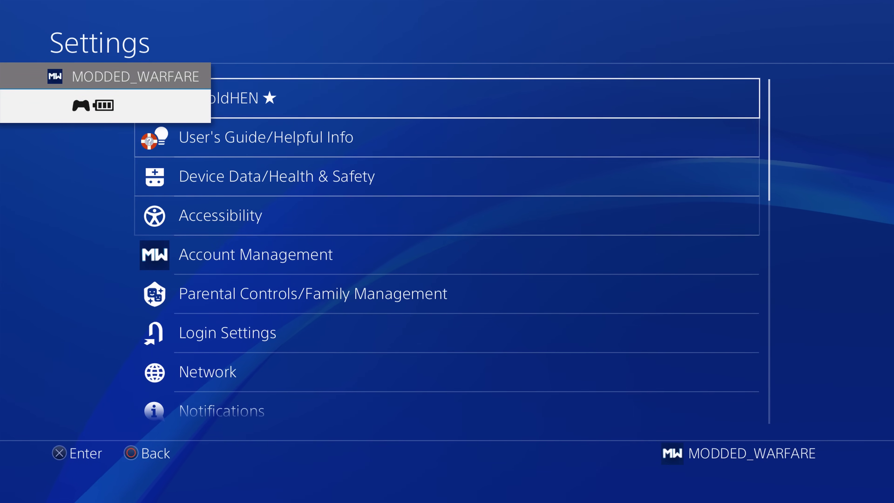
{"action": "key", "text": "Return"}
{"action": "key", "text": "Down"}
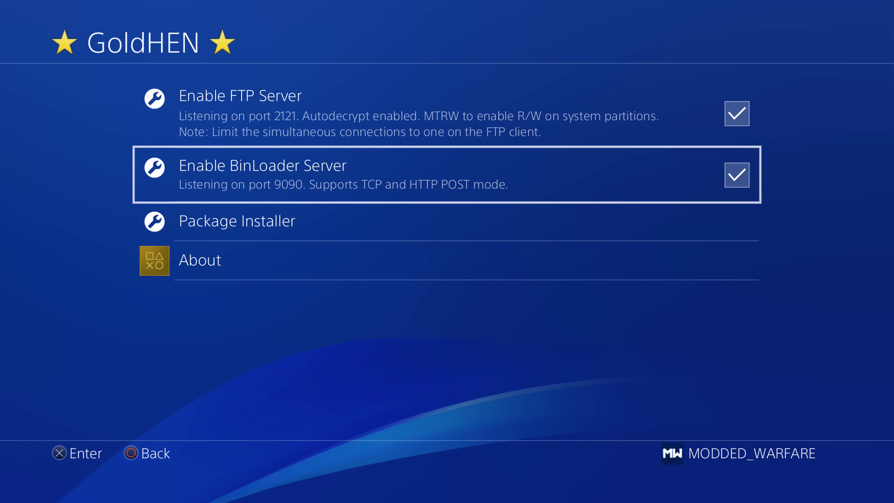
- Exit the GoldHEN and system settings and select Payload Guest on the home screen
{"action": "key", "text": "Escape"}
{"action": "key", "text": "Escape"}
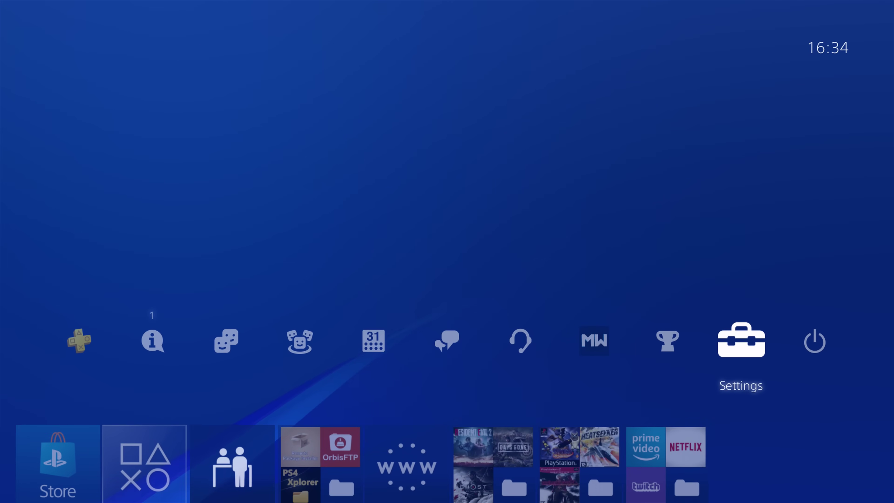
{"action": "key", "text": "Down"}
{"action": "key", "text": "Left"}
{"action": "key", "text": "Right"}
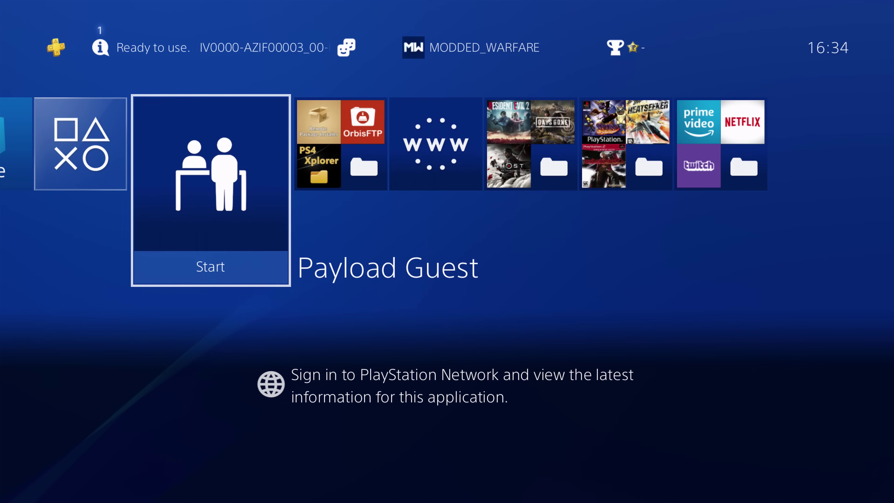